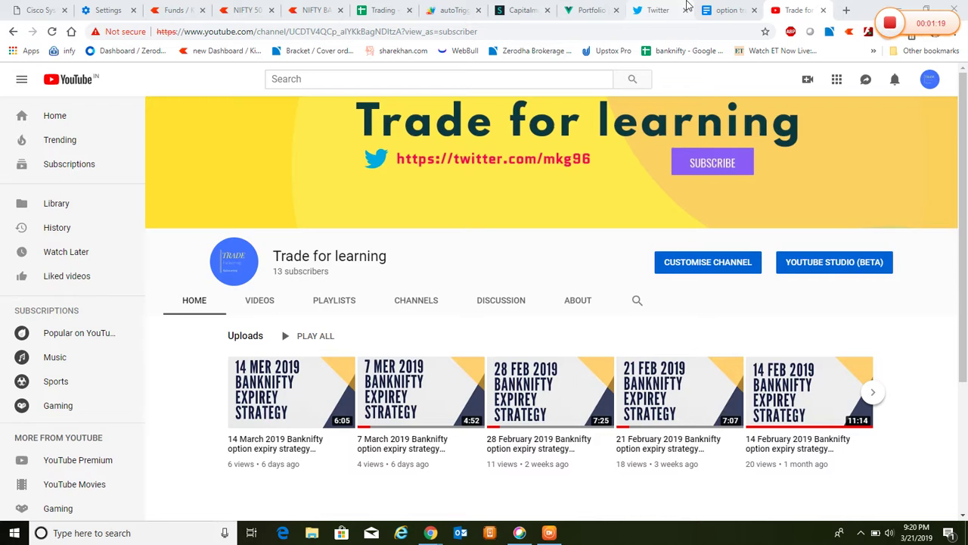
Open the option trading report document and review the entry details of the 20-Mar-2019 expiry strategy.
{"action": "left_click", "coordinate": [724, 10]}
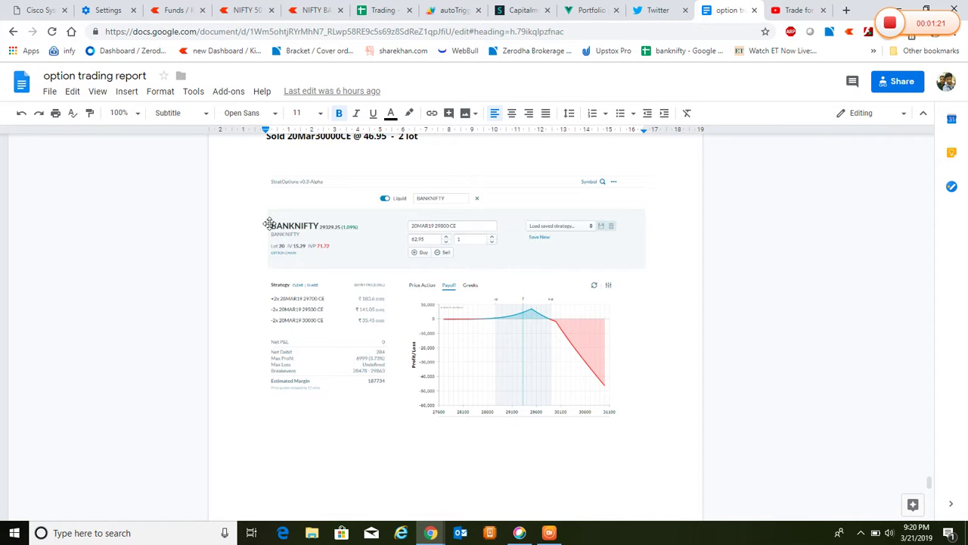
{"action": "scroll", "coordinate": [272, 227], "scroll_direction": "up", "scroll_amount": 2}
{"action": "scroll", "coordinate": [289, 224], "scroll_direction": "up", "scroll_amount": 2}
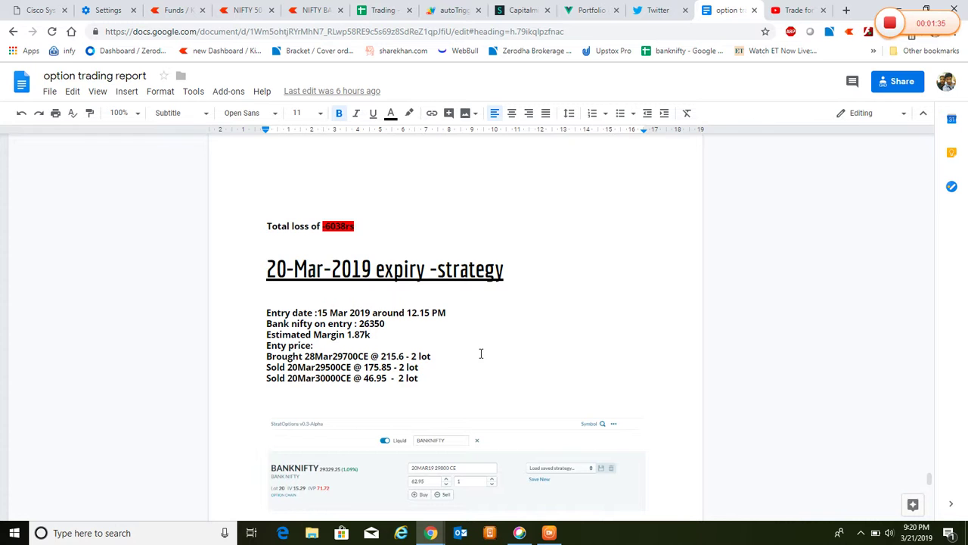
{"action": "scroll", "coordinate": [436, 306], "scroll_direction": "down", "scroll_amount": 1}
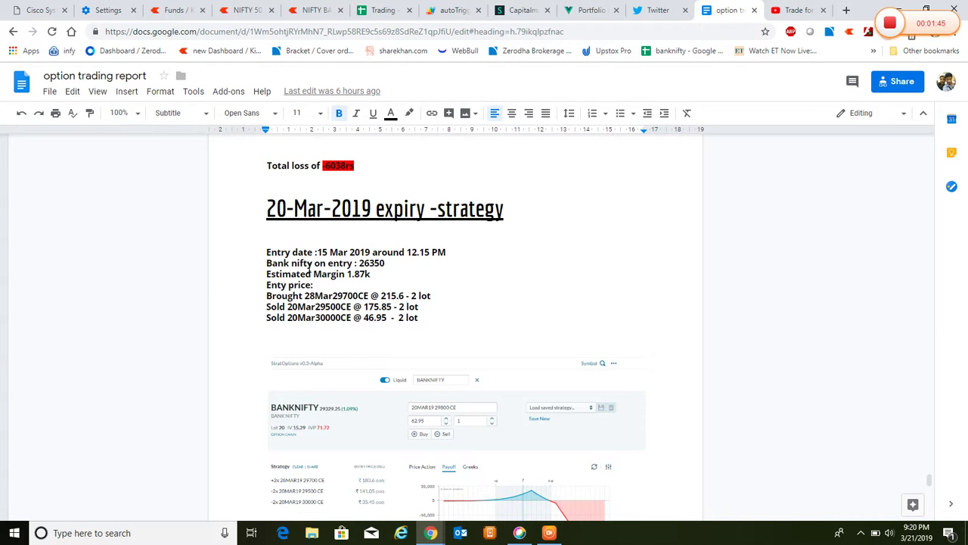
Switch to the Kite chart and examine the hourly price movement of NIFTY BANK.
{"action": "left_click", "coordinate": [314, 10]}
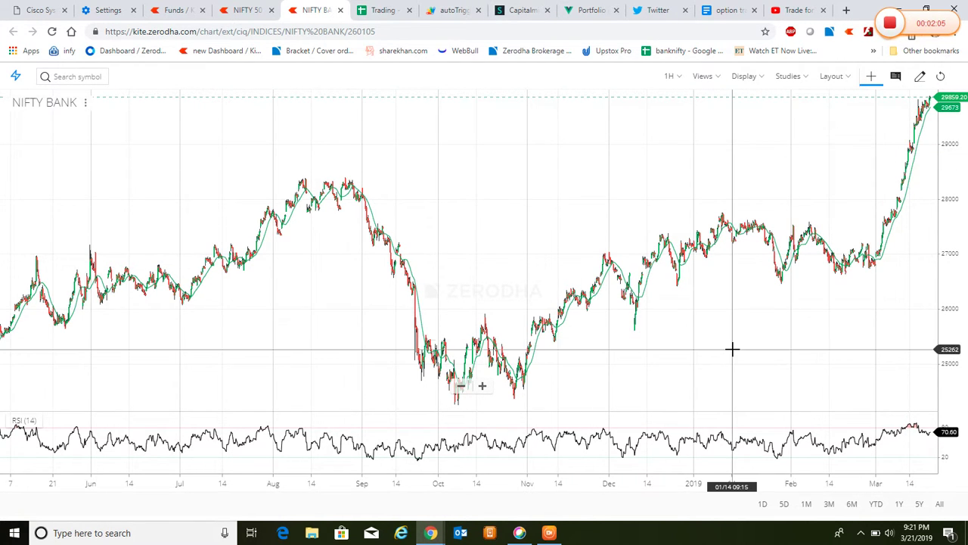
{"action": "scroll", "coordinate": [730, 348], "scroll_direction": "up", "scroll_amount": 4}
{"action": "scroll", "coordinate": [731, 348], "scroll_direction": "down", "scroll_amount": 3}
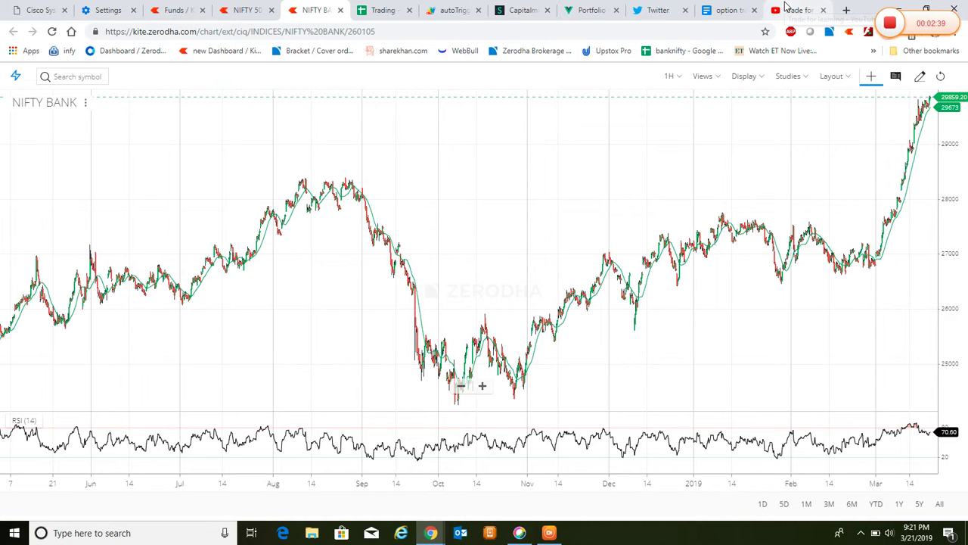
Review the 20-Mar-2019 strategy's entry trades and payoff chart in the option trading report.
{"action": "left_click", "coordinate": [728, 10]}
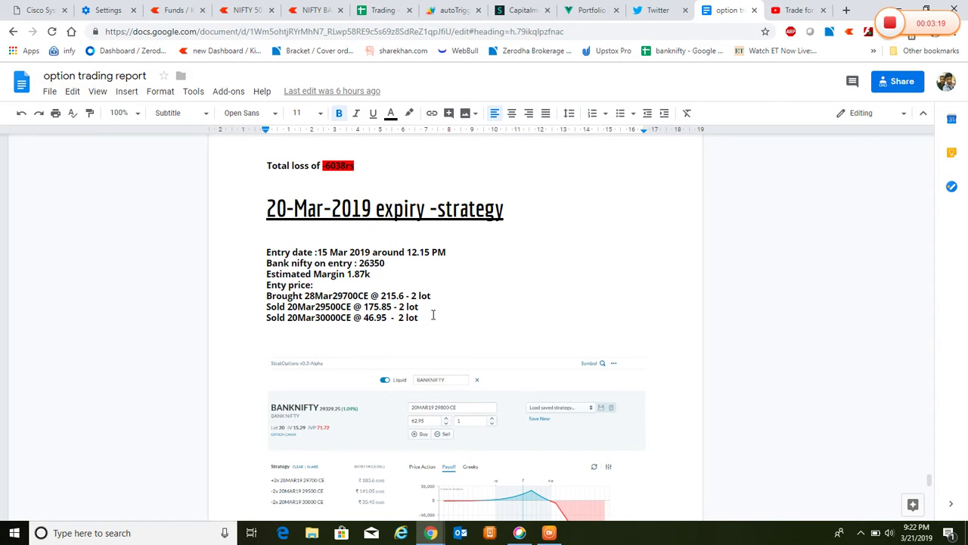
{"action": "scroll", "coordinate": [433, 314], "scroll_direction": "down", "scroll_amount": 3}
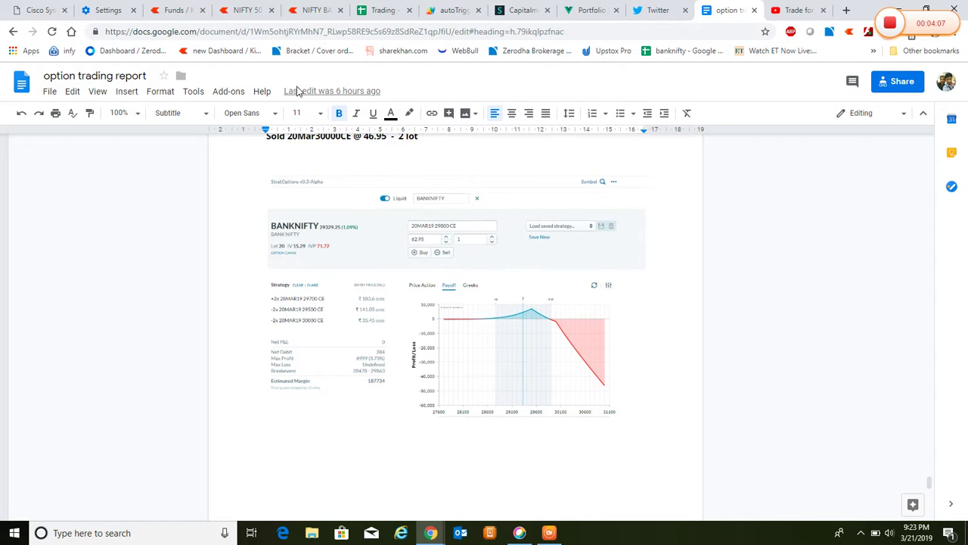
Examine the 20-Mar-2019 strategy's results table and total profit in the report, and check 20 March 2019 in the system calendar.
{"action": "left_click", "coordinate": [309, 8]}
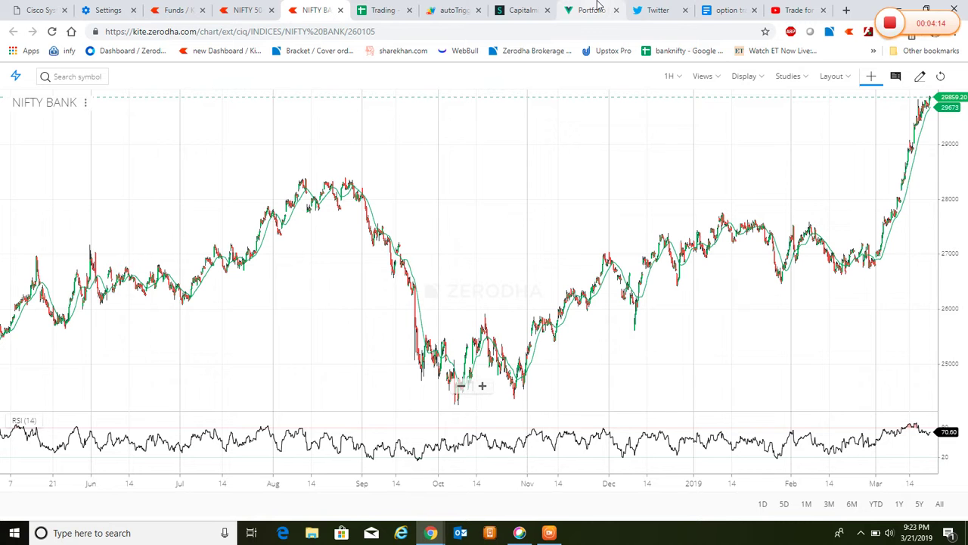
{"action": "key", "text": "ctrl+9"}
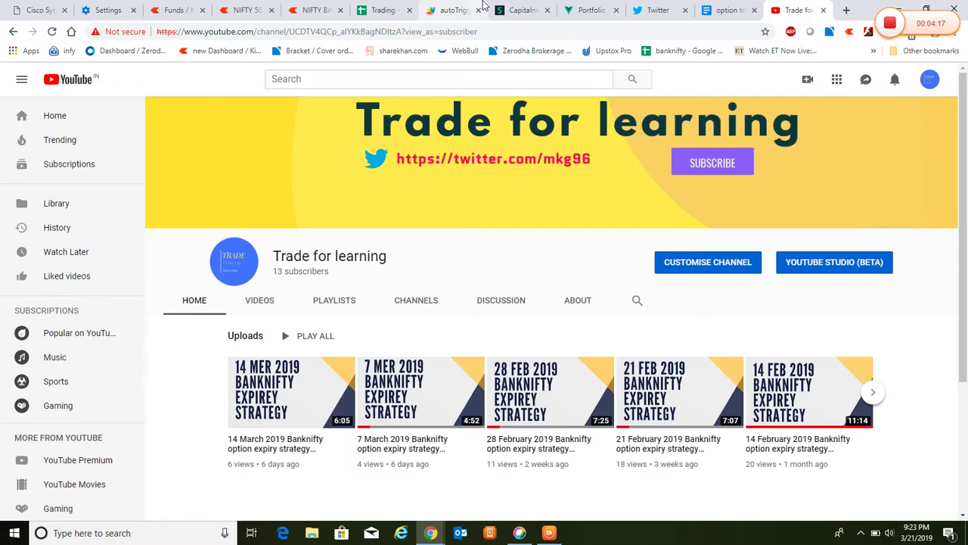
{"action": "key", "text": "ctrl+shift+Tab"}
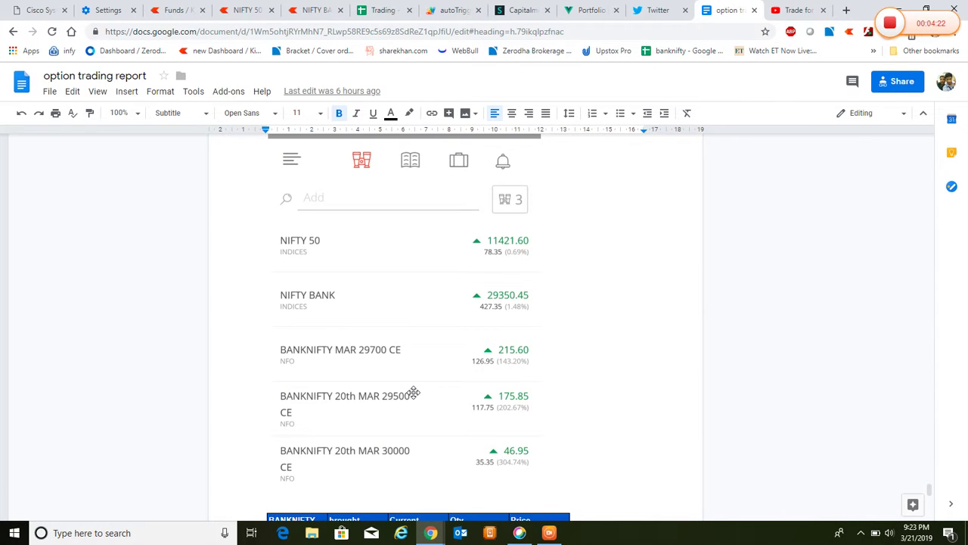
{"action": "scroll", "coordinate": [414, 392], "scroll_direction": "down", "scroll_amount": 3}
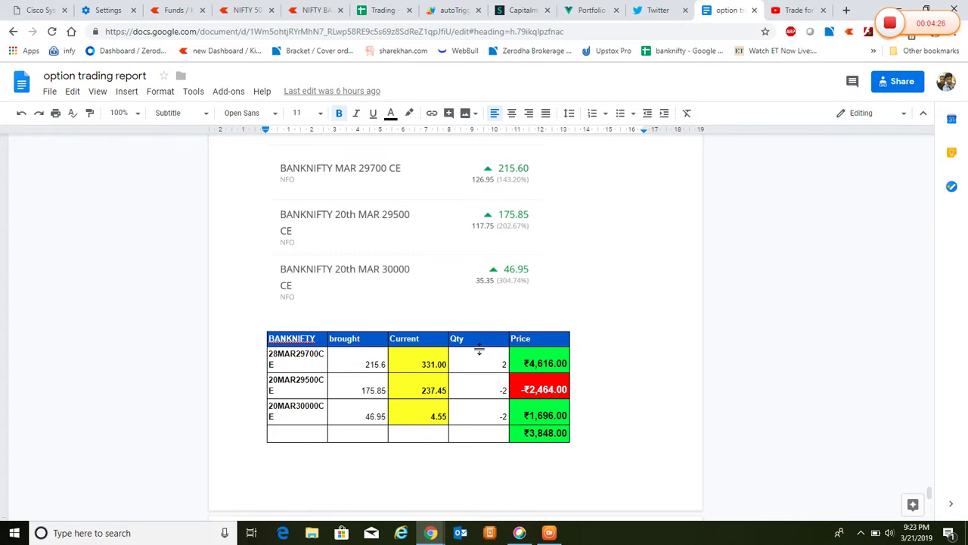
{"action": "scroll", "coordinate": [461, 359], "scroll_direction": "down", "scroll_amount": 3}
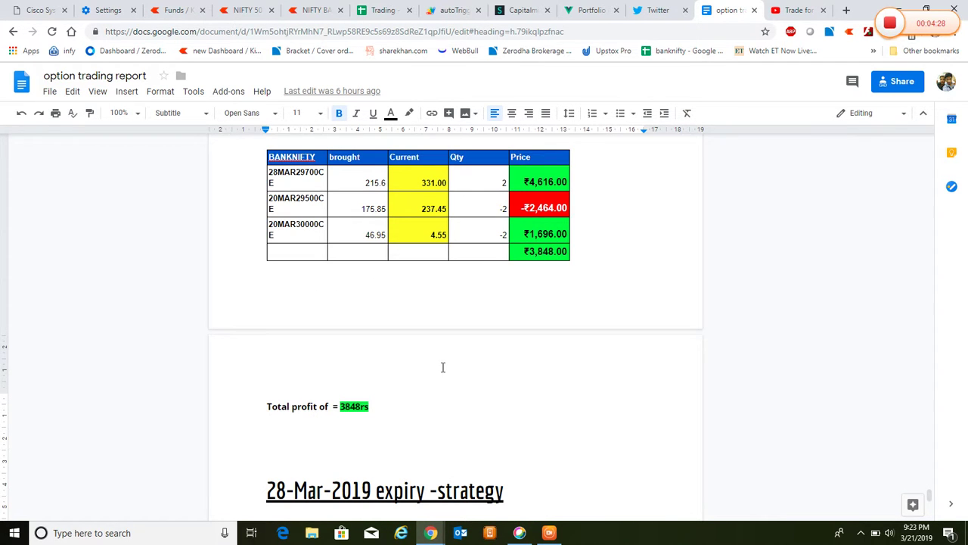
{"action": "left_click", "coordinate": [916, 535]}
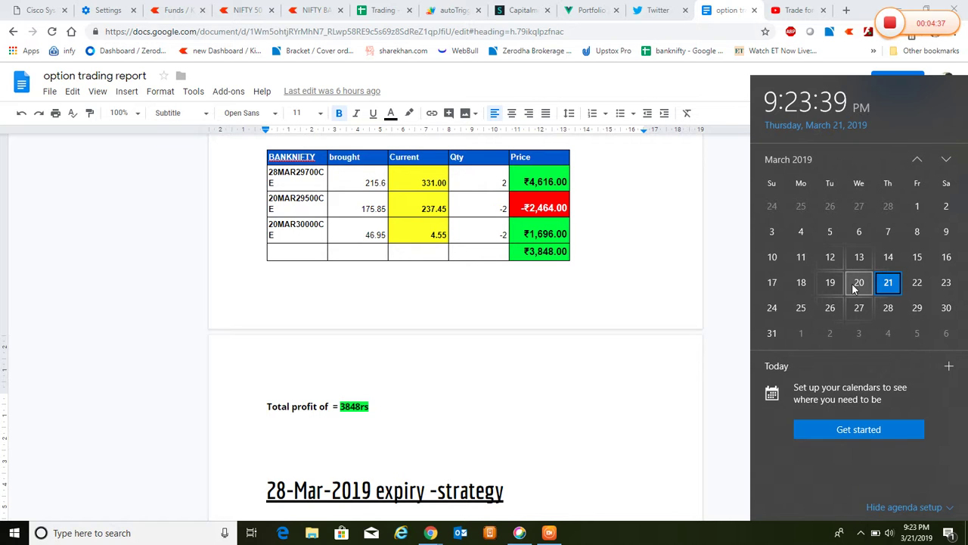
{"action": "left_click", "coordinate": [373, 383]}
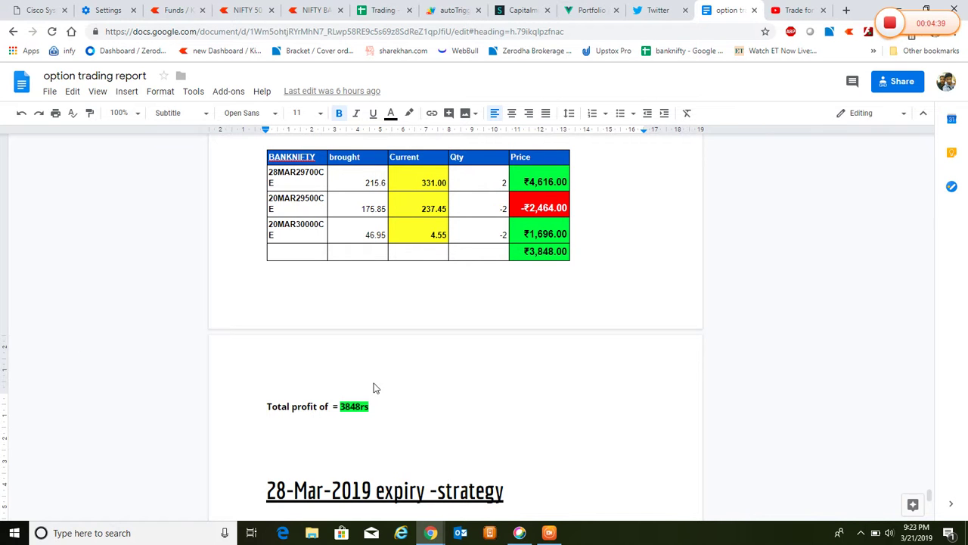
Locate the trades with exit date 20-Mar-19 in the Option Writing paper trading sheet of the Trading spreadsheet.
{"action": "left_click", "coordinate": [362, 9]}
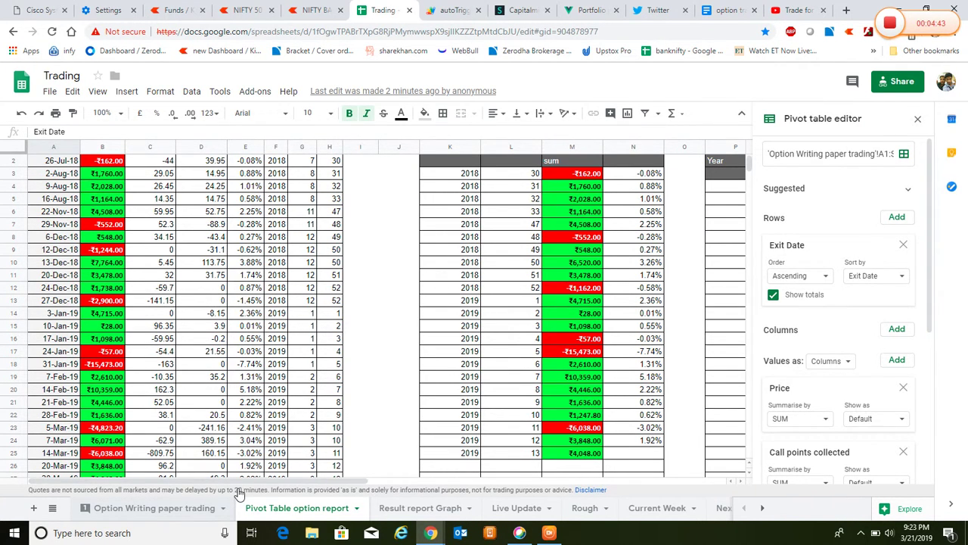
{"action": "left_click", "coordinate": [198, 507]}
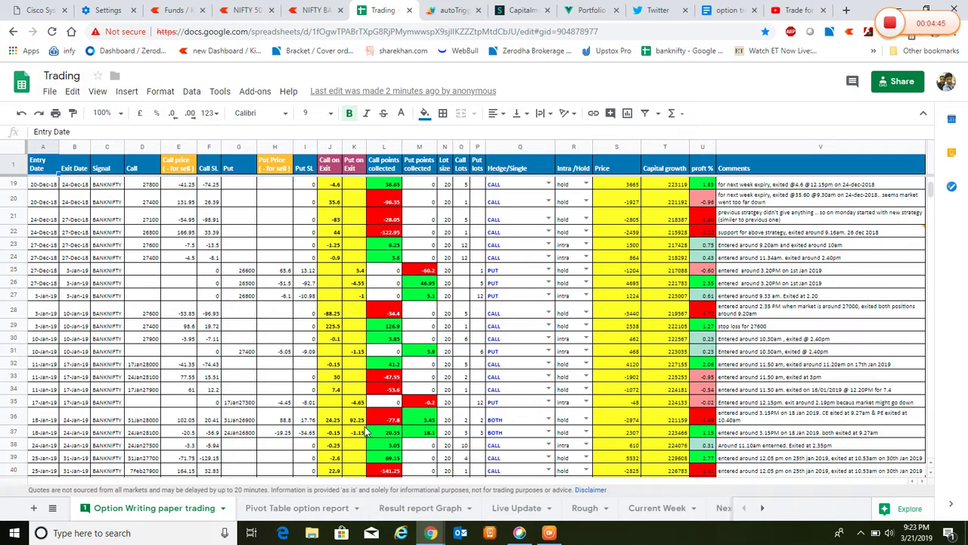
{"action": "scroll", "coordinate": [365, 429], "scroll_direction": "down", "scroll_amount": 10}
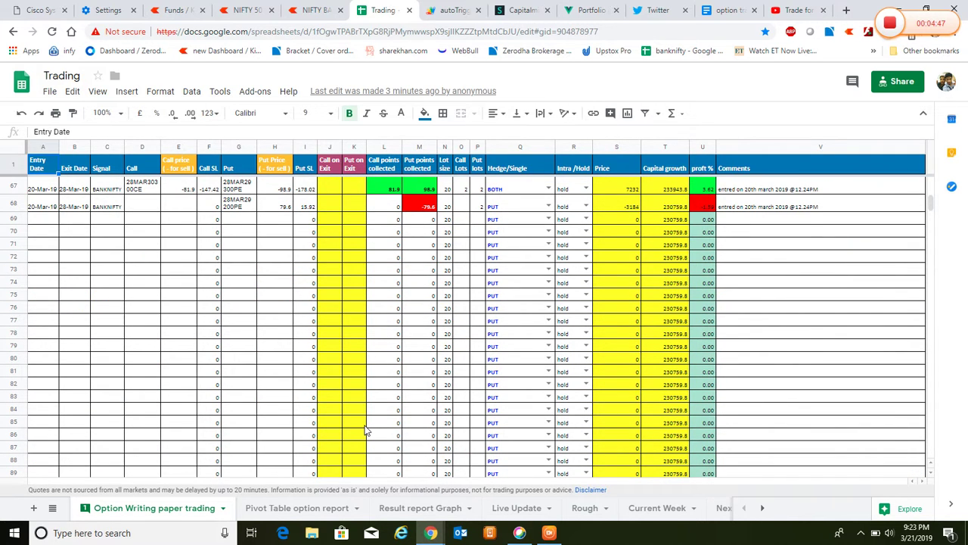
{"action": "scroll", "coordinate": [366, 429], "scroll_direction": "up", "scroll_amount": 3}
{"action": "left_click", "coordinate": [89, 298]}
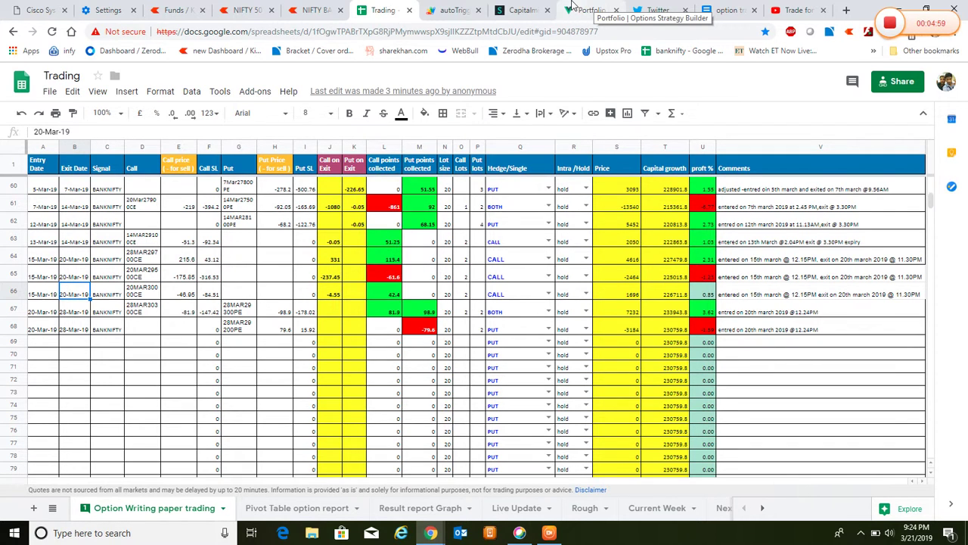
Highlight the total in the report's results table, and sum the profit % cells of rows 64 to 66 in the Trading spreadsheet.
{"action": "left_click", "coordinate": [726, 10]}
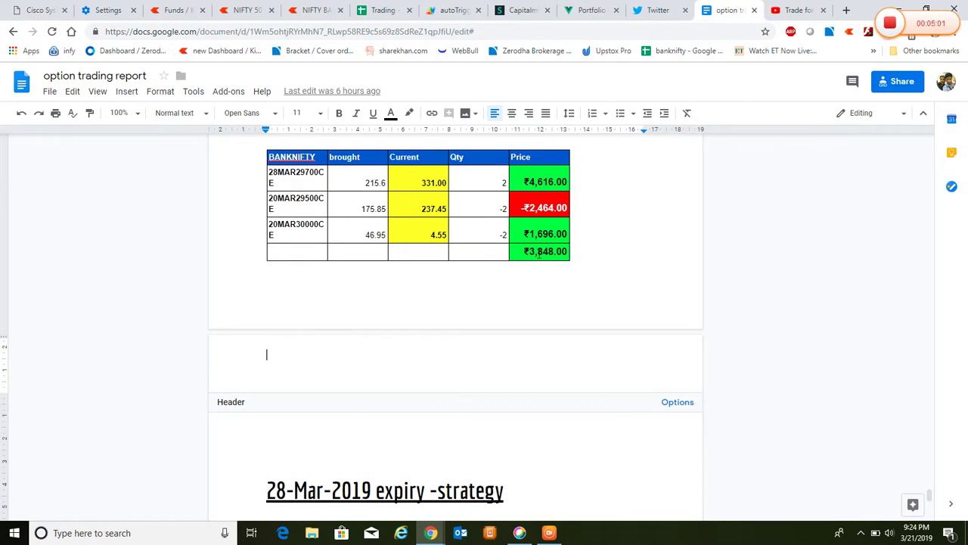
{"action": "left_click_drag", "start_coordinate": [533, 256], "coordinate": [564, 270]}
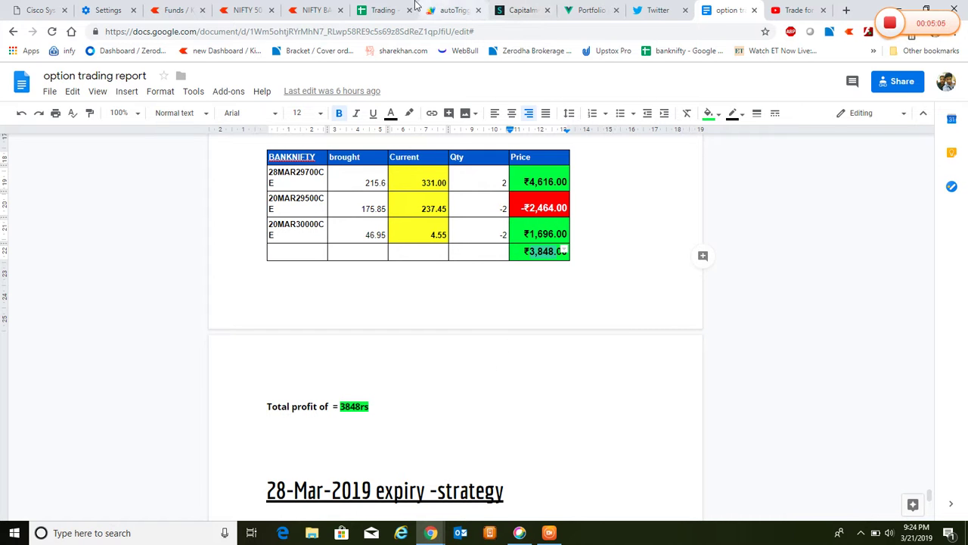
{"action": "left_click", "coordinate": [383, 10]}
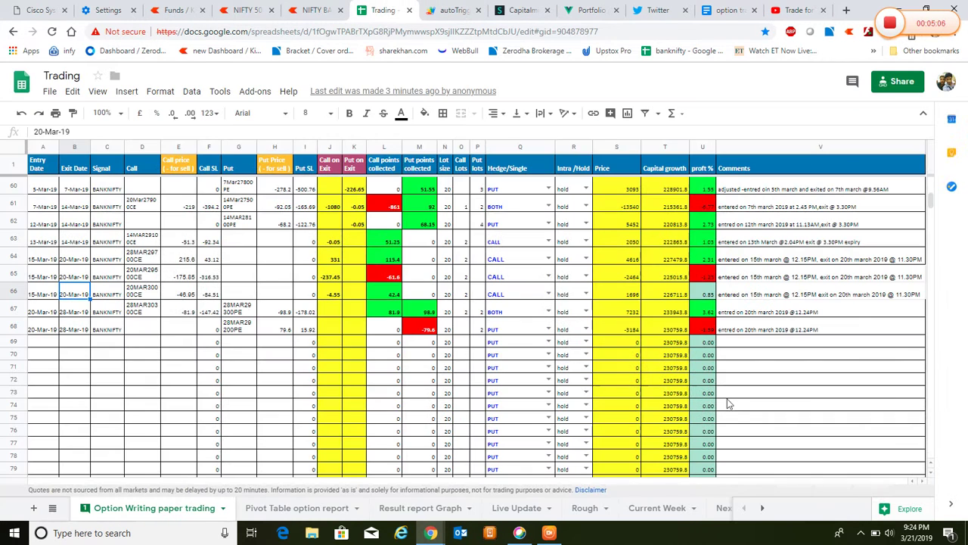
{"action": "left_click", "coordinate": [711, 300]}
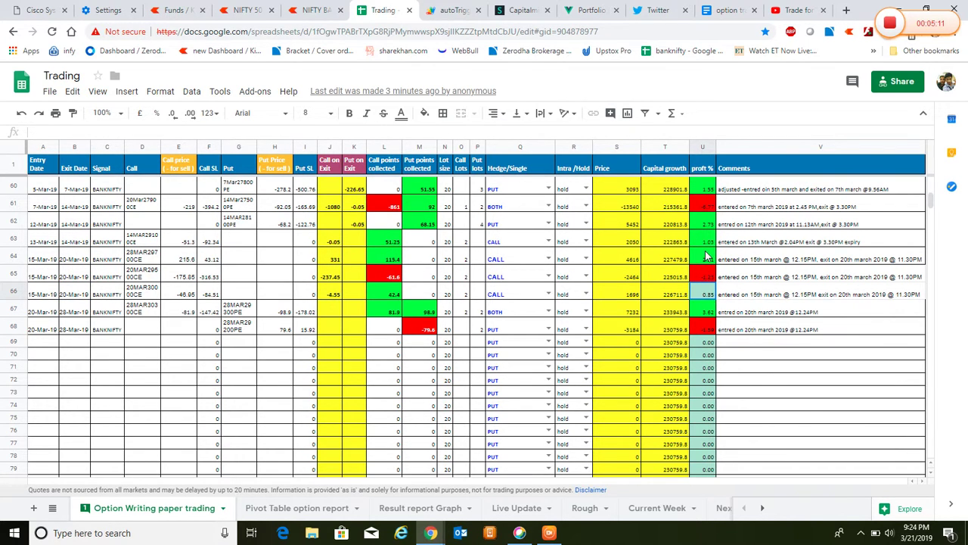
{"action": "left_click", "coordinate": [707, 257], "text": "shift"}
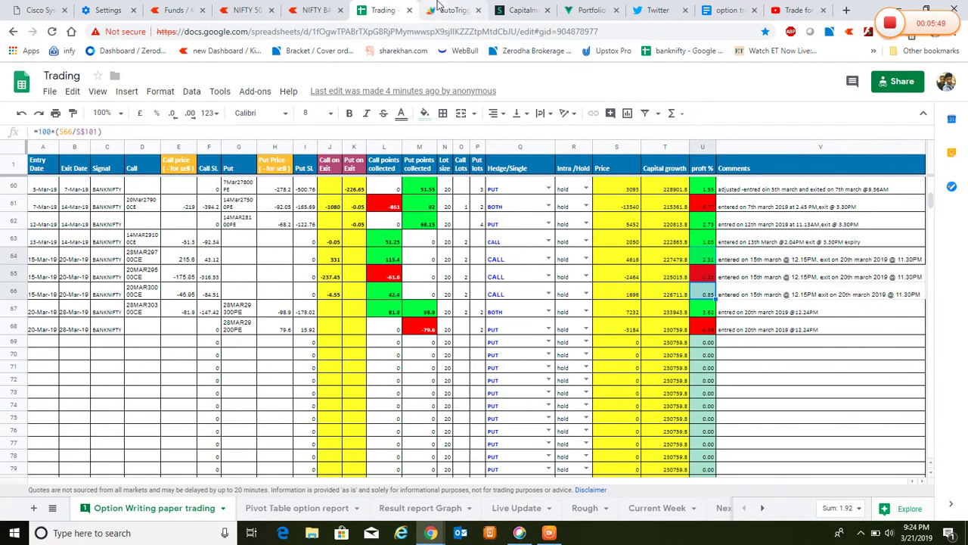
Look over the 20-Mar-2019 payoff chart in the report alongside the Capitalmind SNAP strategy and the Opstra options portfolio.
{"action": "left_click", "coordinate": [520, 8]}
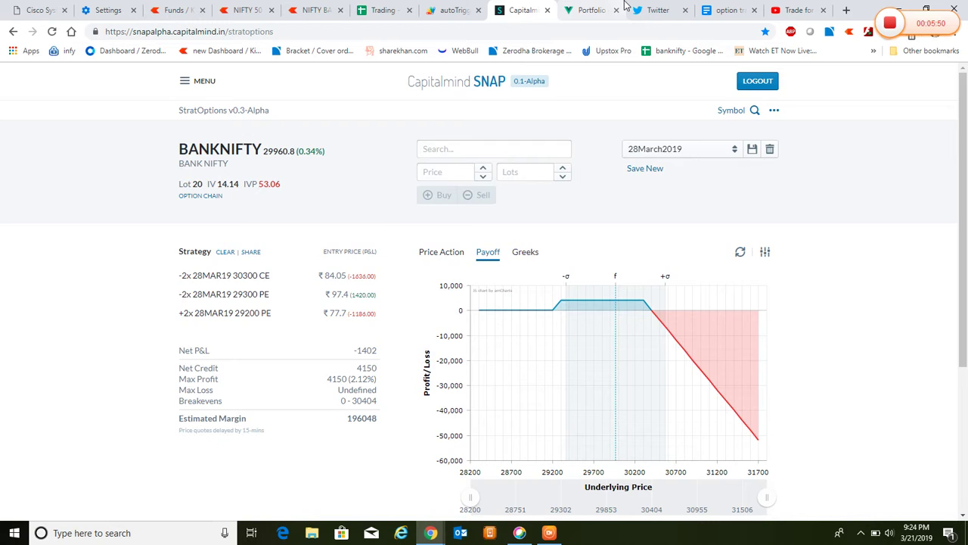
{"action": "left_click", "coordinate": [726, 10]}
{"action": "scroll", "coordinate": [360, 345], "scroll_direction": "up", "scroll_amount": 10}
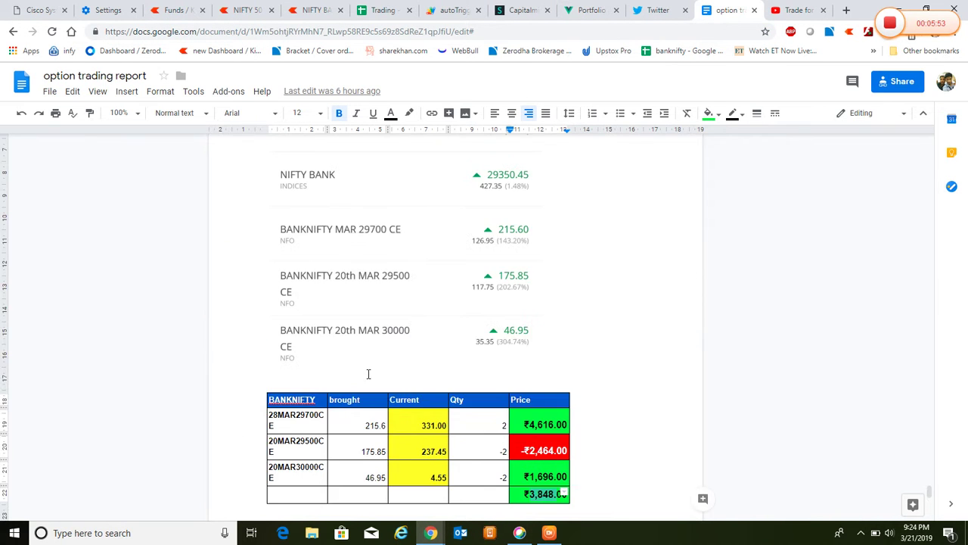
{"action": "scroll", "coordinate": [391, 451], "scroll_direction": "down", "scroll_amount": 2}
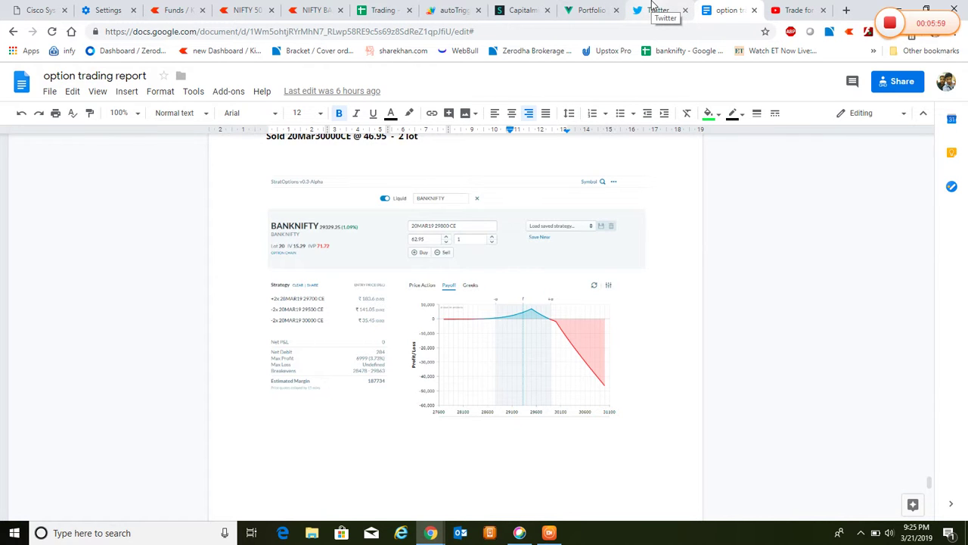
{"action": "left_click", "coordinate": [588, 9]}
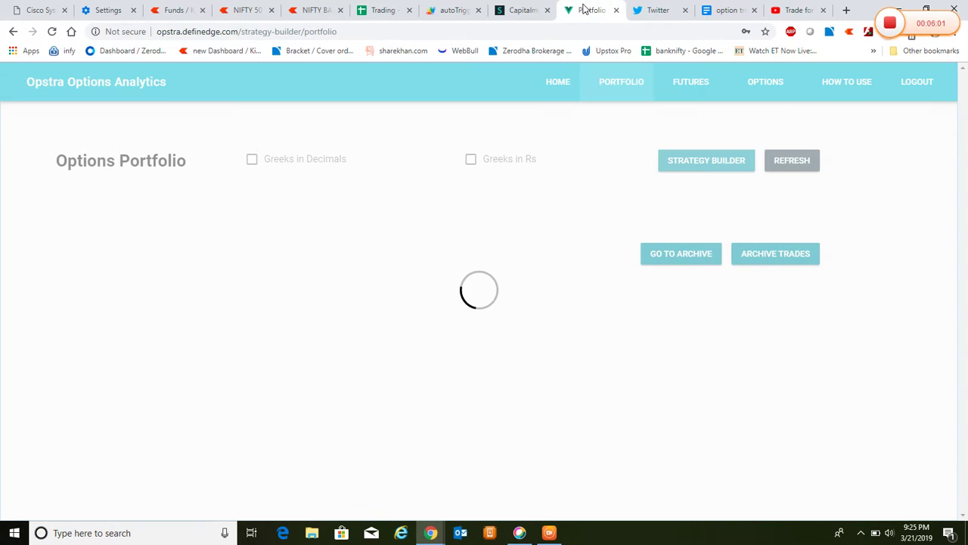
{"action": "left_click", "coordinate": [545, 8]}
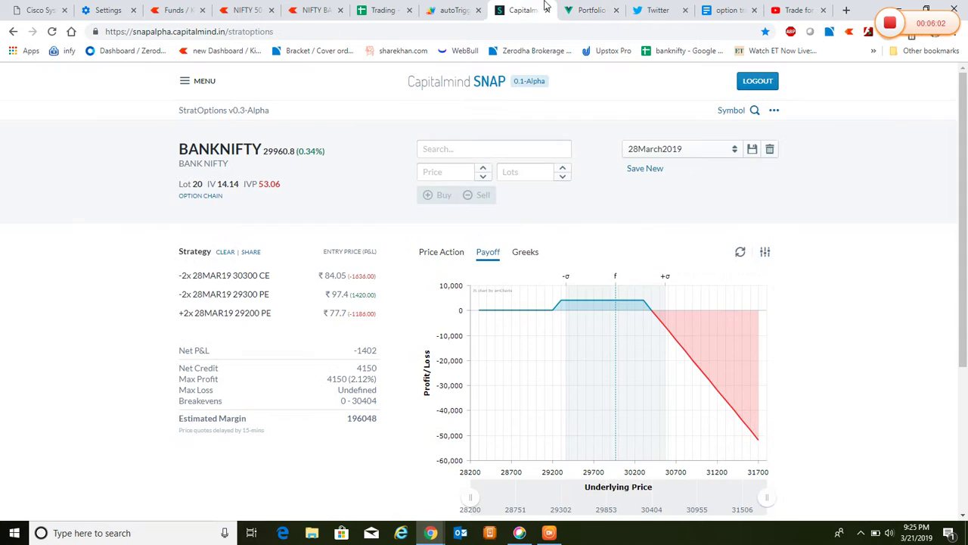
Find the 28-Mar-2019 expiry strategy in the option trading report and read its entry details.
{"action": "left_click", "coordinate": [726, 10]}
{"action": "scroll", "coordinate": [467, 371], "scroll_direction": "down", "scroll_amount": 1}
{"action": "scroll", "coordinate": [467, 372], "scroll_direction": "down", "scroll_amount": 10}
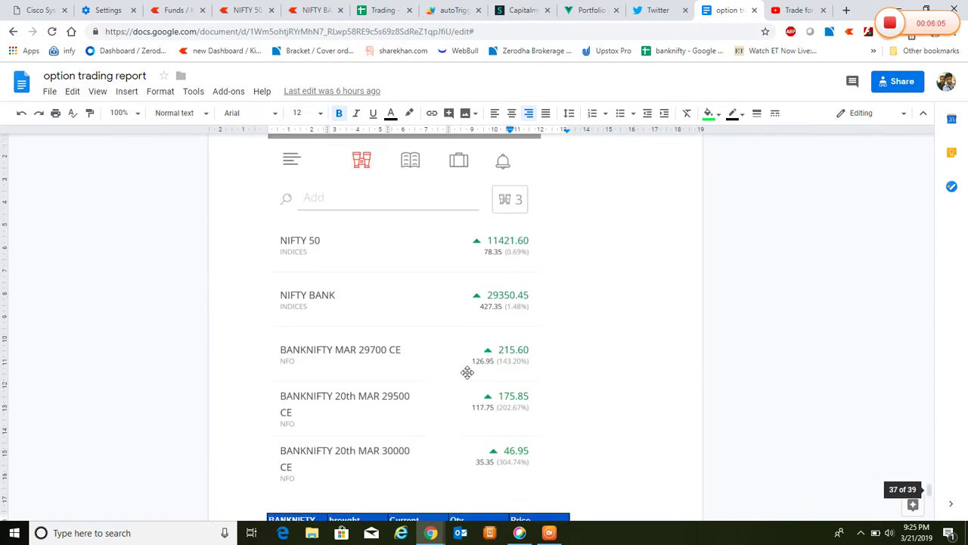
{"action": "scroll", "coordinate": [532, 386], "scroll_direction": "down", "scroll_amount": 3}
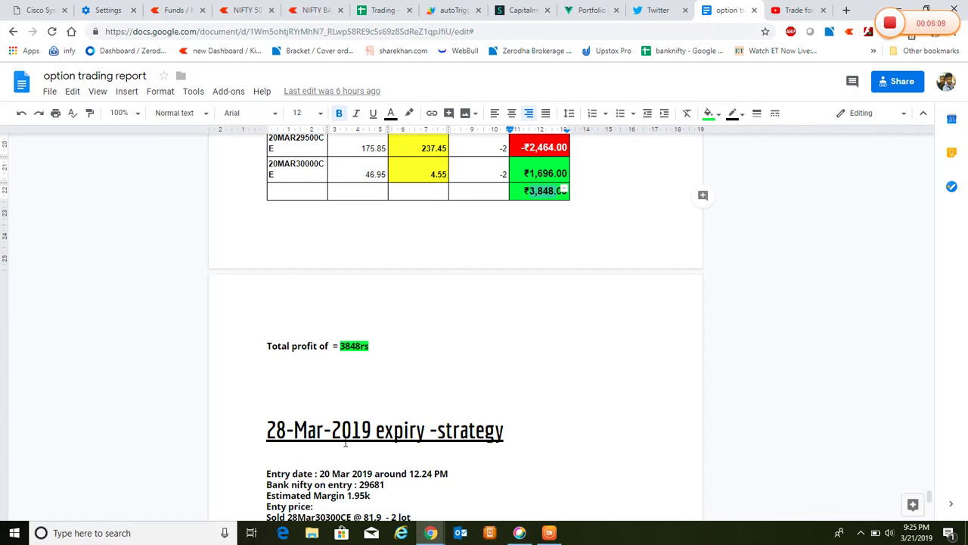
{"action": "scroll", "coordinate": [544, 425], "scroll_direction": "down", "scroll_amount": 3}
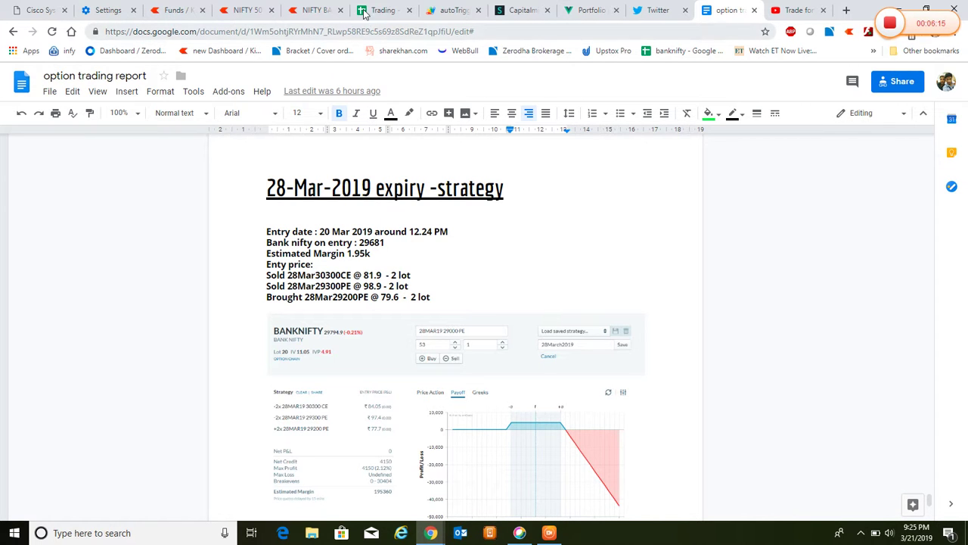
Check the latest price action on the NIFTY BANK chart and review the 28-Mar-2019 strategy's trades and payoff chart in the report.
{"action": "left_click", "coordinate": [316, 10]}
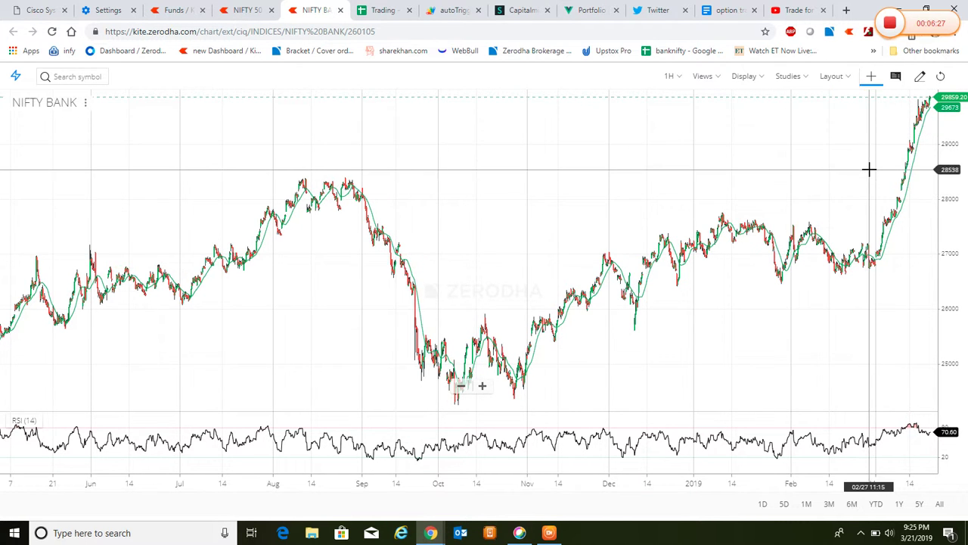
{"action": "left_click_drag", "start_coordinate": [800, 156], "coordinate": [731, 155]}
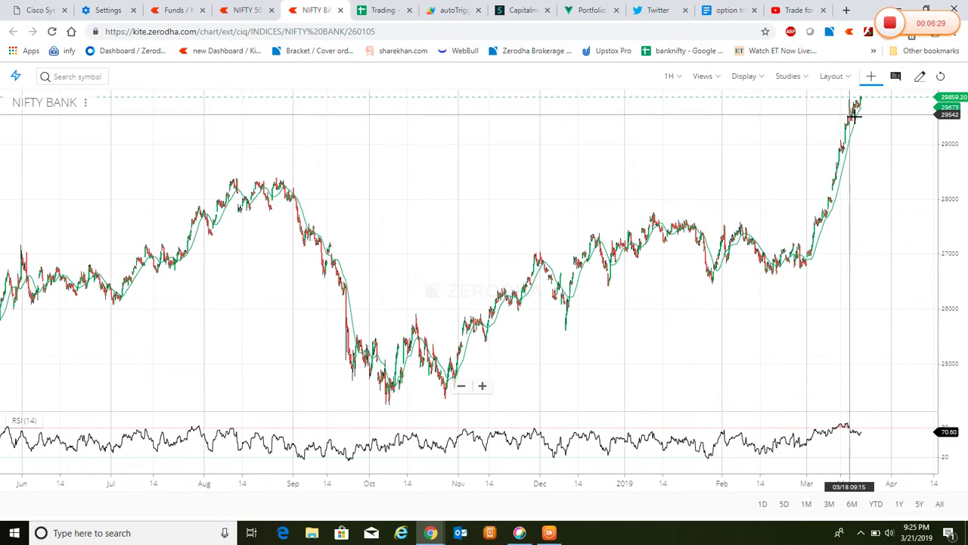
{"action": "left_click", "coordinate": [719, 6]}
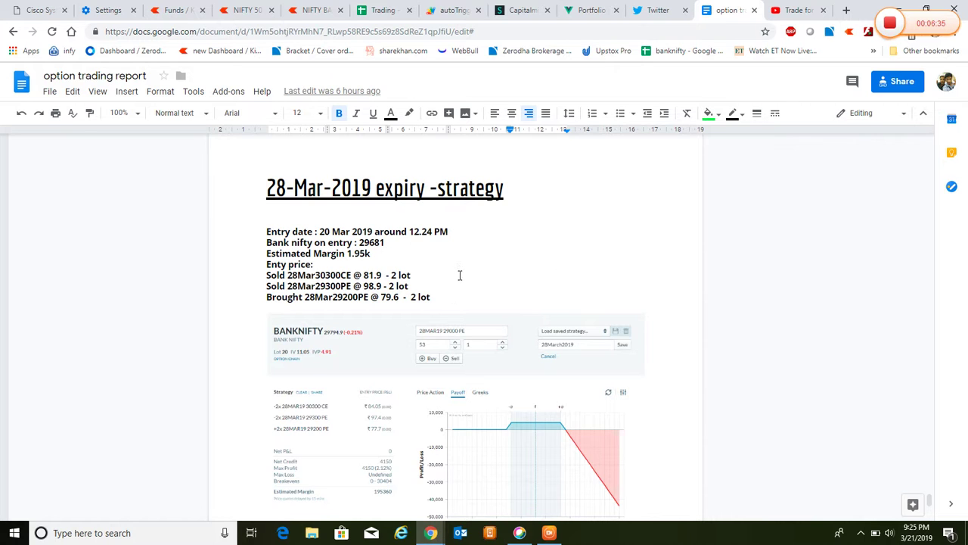
{"action": "scroll", "coordinate": [235, 302], "scroll_direction": "down", "scroll_amount": 1}
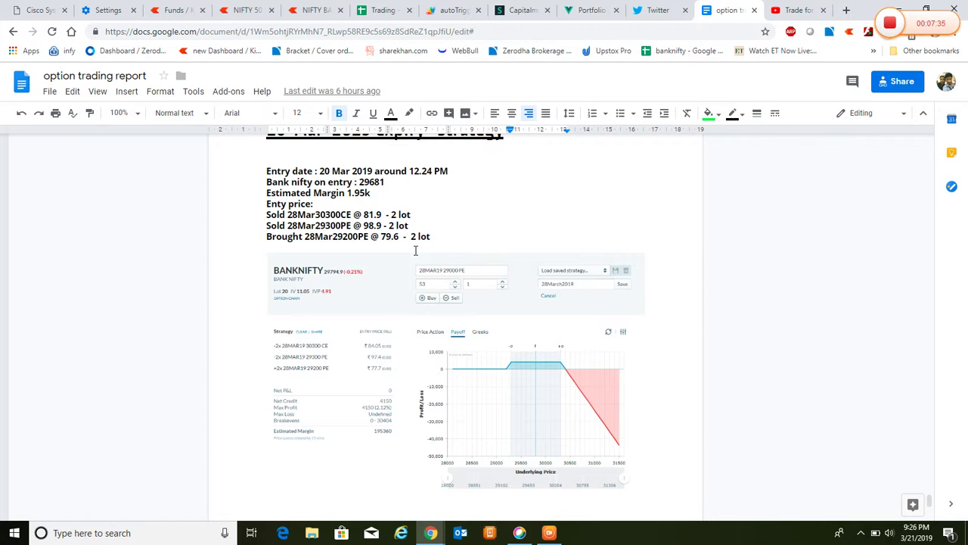
Review the 28-Mar-2019 strategy's payoff chart and the entry-time watchlist prices for NIFTY BANK and its three options in the report.
{"action": "scroll", "coordinate": [423, 259], "scroll_direction": "down", "scroll_amount": 2}
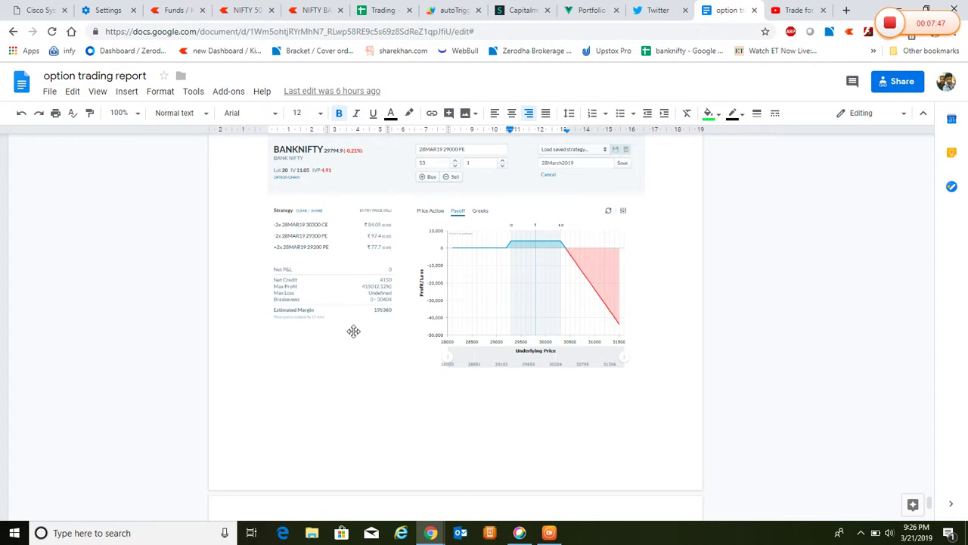
{"action": "scroll", "coordinate": [341, 337], "scroll_direction": "down", "scroll_amount": 5}
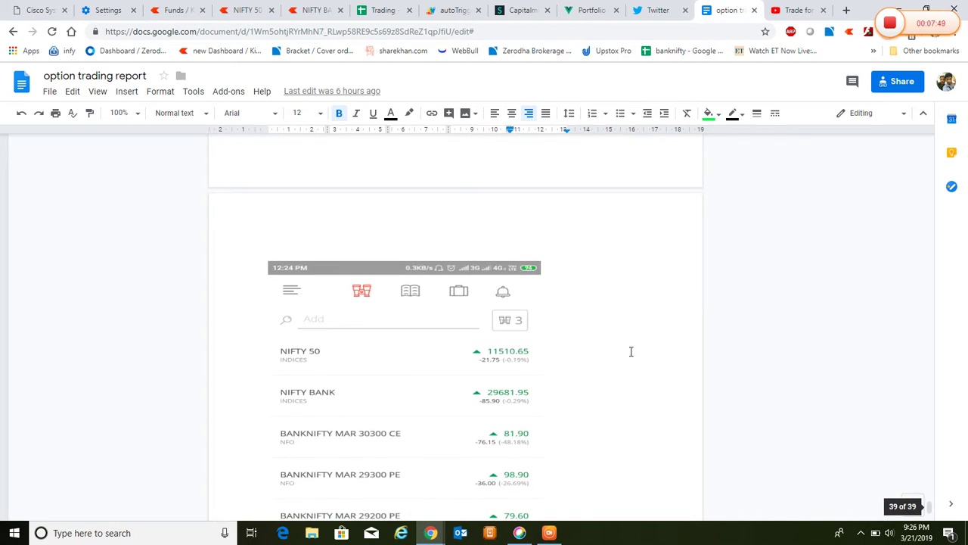
{"action": "scroll", "coordinate": [421, 356], "scroll_direction": "down", "scroll_amount": 3}
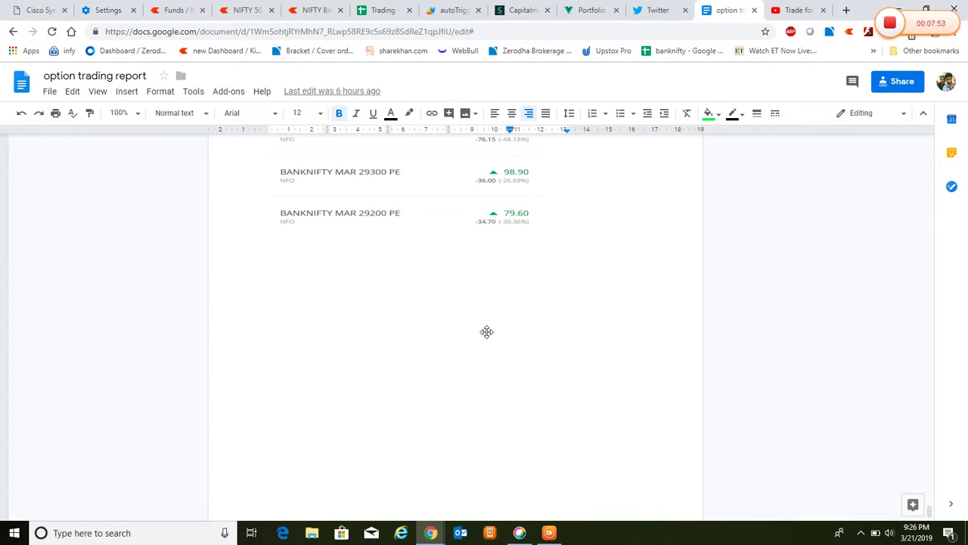
{"action": "scroll", "coordinate": [486, 331], "scroll_direction": "up", "scroll_amount": 5}
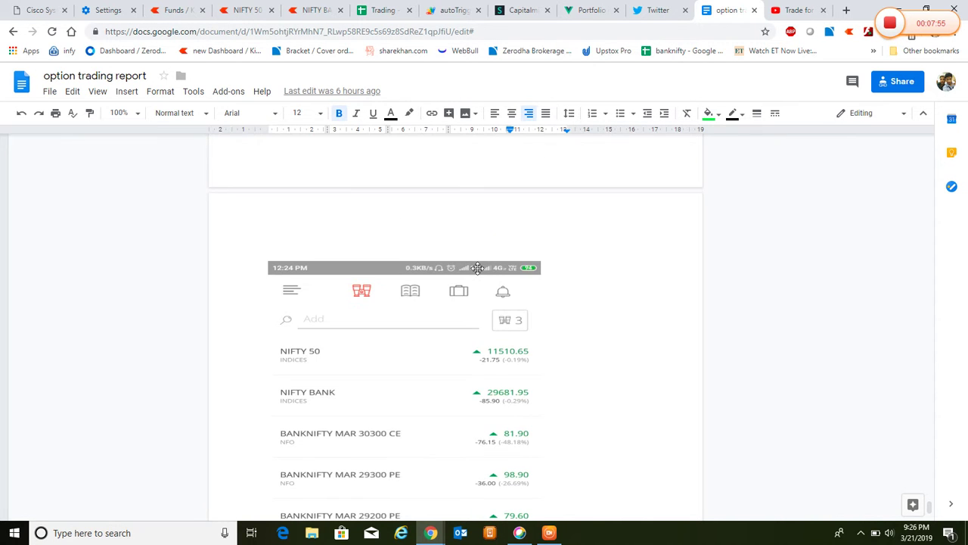
{"action": "scroll", "coordinate": [476, 265], "scroll_direction": "up", "scroll_amount": 6}
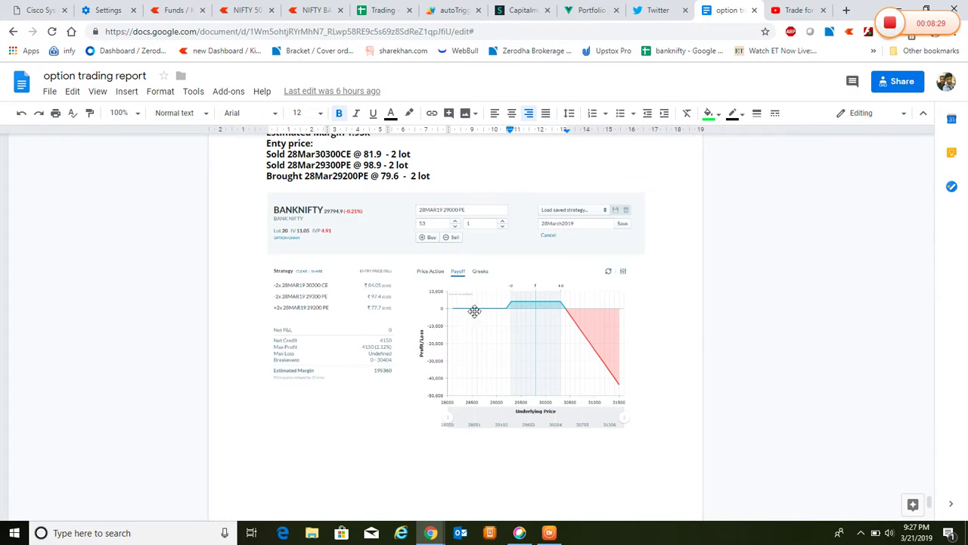
{"action": "scroll", "coordinate": [390, 335], "scroll_direction": "down", "scroll_amount": 1}
{"action": "scroll", "coordinate": [391, 335], "scroll_direction": "down", "scroll_amount": 5}
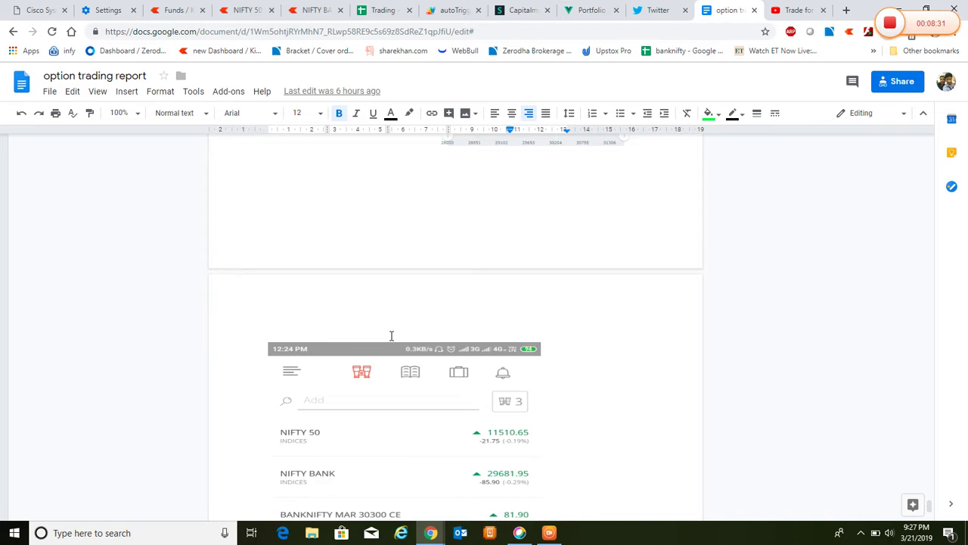
{"action": "scroll", "coordinate": [391, 335], "scroll_direction": "up", "scroll_amount": 2}
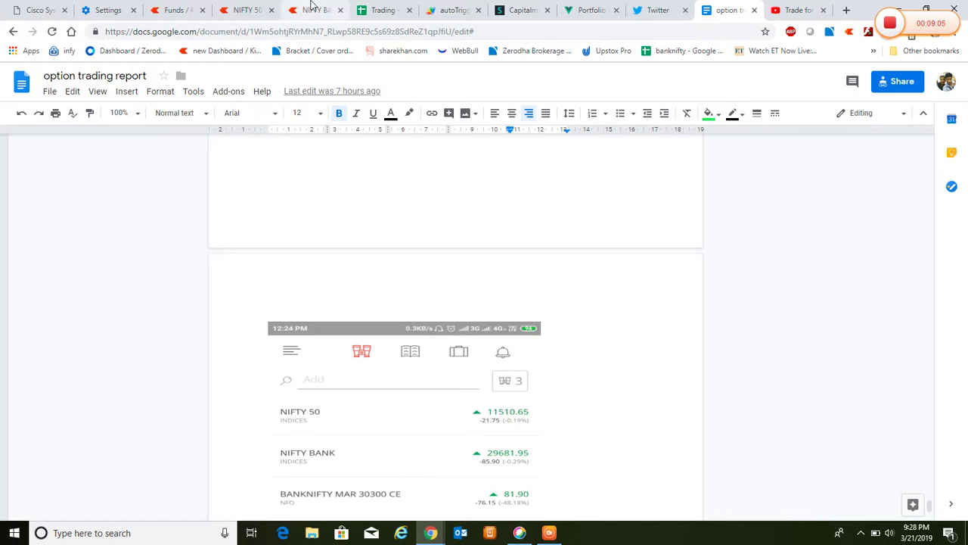
Check the open 28MAR positions and open-interest charts on the Trading spreadsheet's Live Update sheet, and view the autoTrigger script's getData code.
{"action": "left_click", "coordinate": [382, 9]}
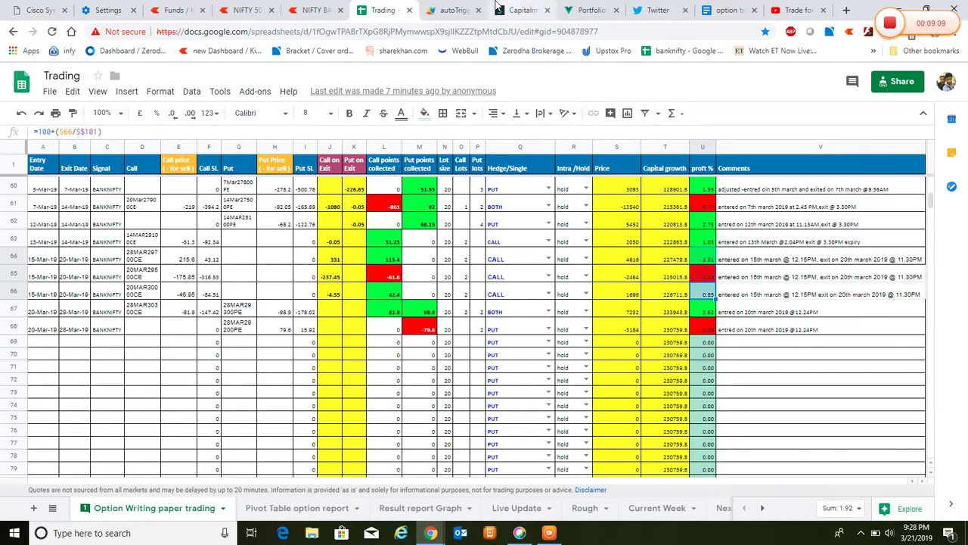
{"action": "left_click", "coordinate": [724, 9]}
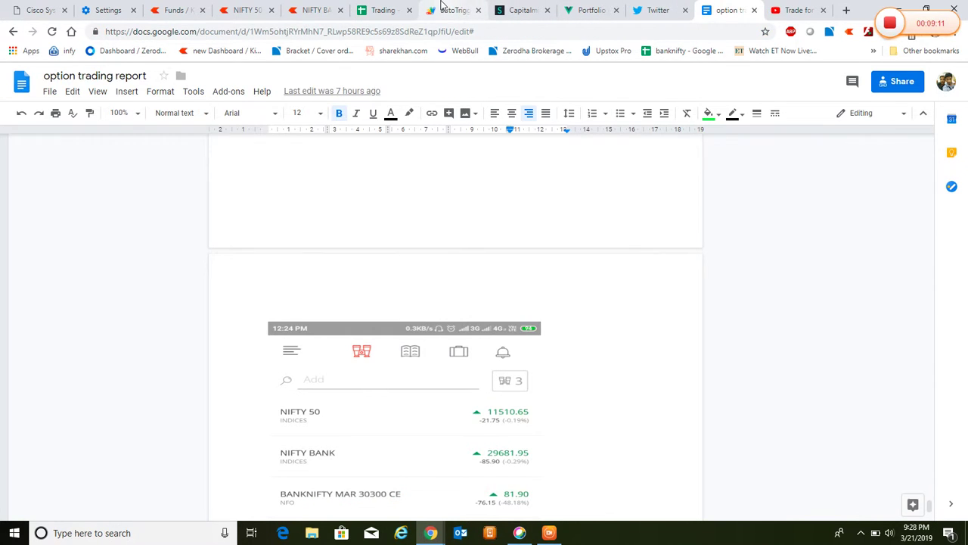
{"action": "left_click", "coordinate": [381, 10]}
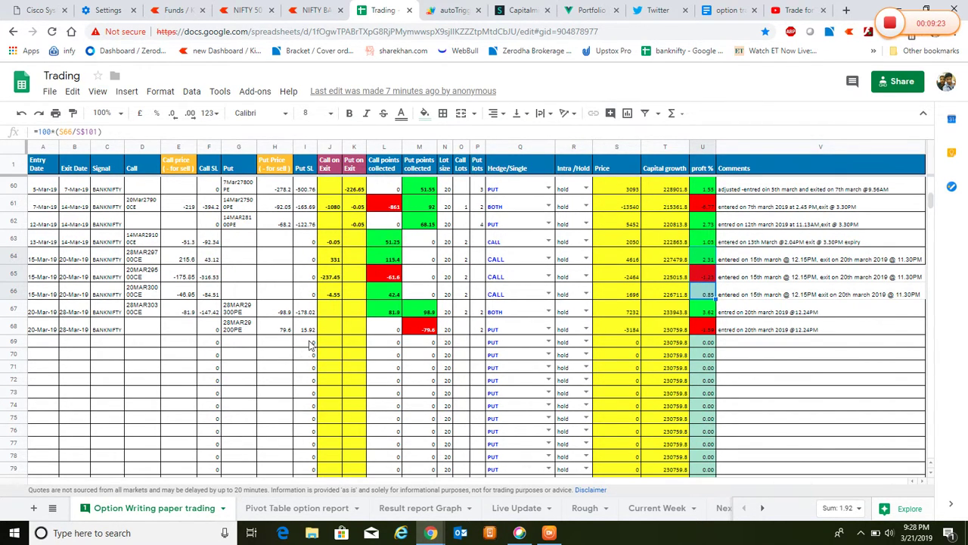
{"action": "left_click", "coordinate": [531, 511]}
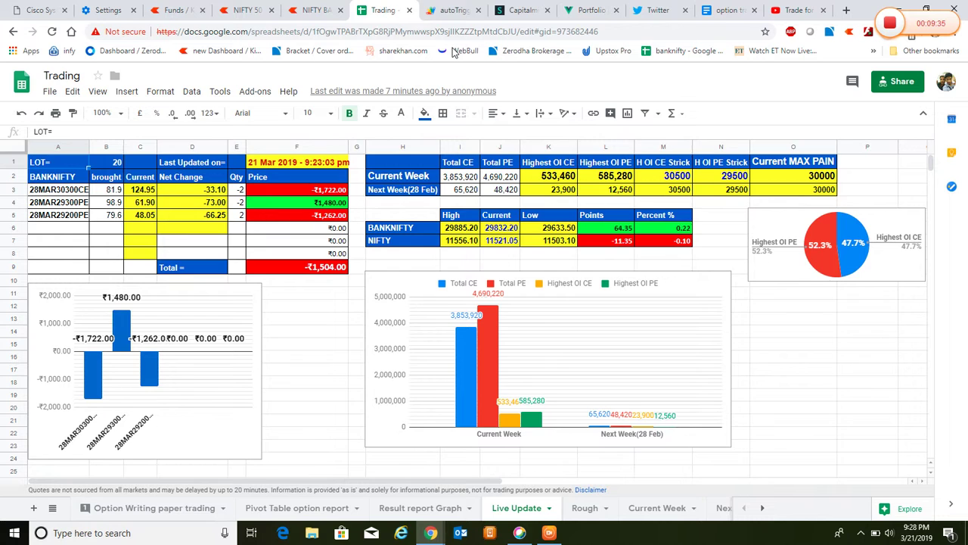
{"action": "left_click", "coordinate": [457, 9]}
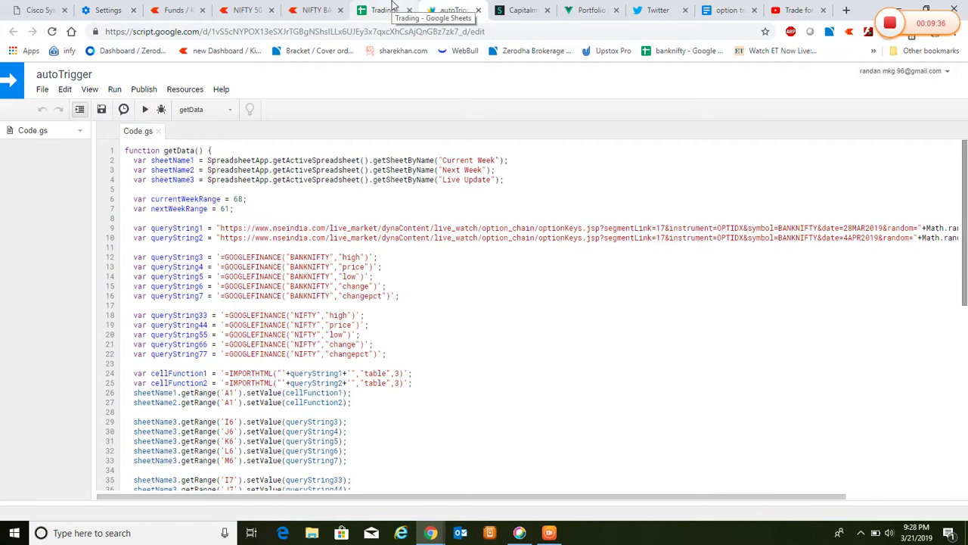
{"action": "left_click", "coordinate": [385, 9]}
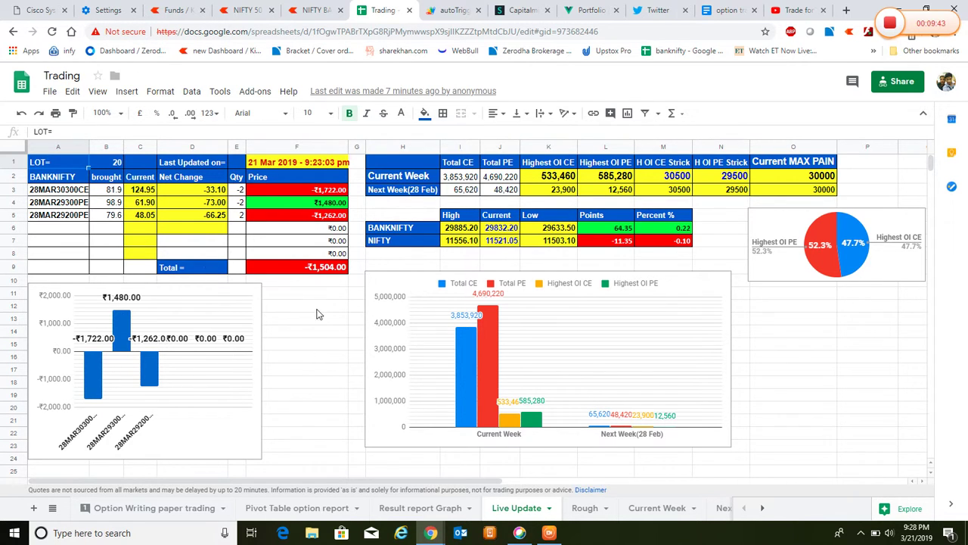
{"action": "left_click", "coordinate": [705, 8]}
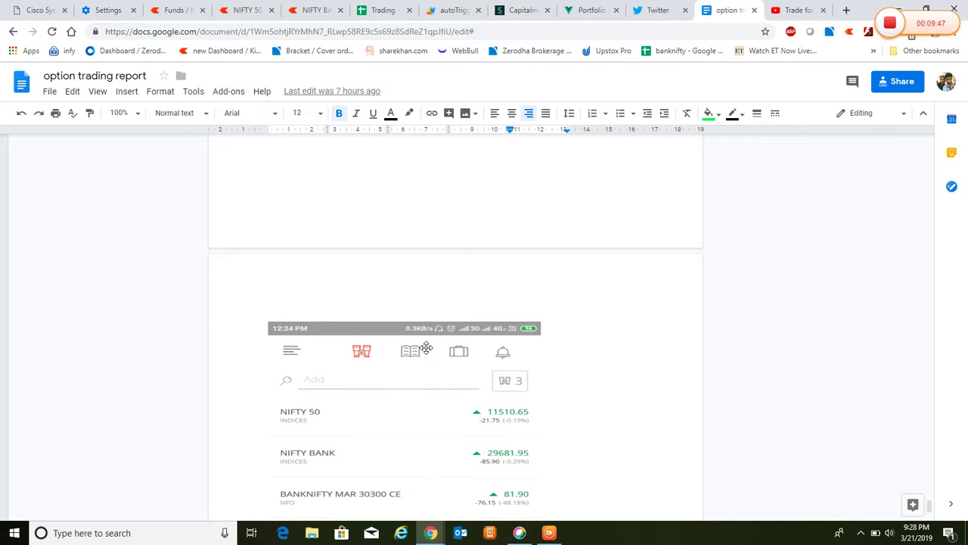
Examine the Result report Graph charts and the Pivot Table option report's date, week and month results, closing the pivot table editor.
{"action": "left_click", "coordinate": [401, 9]}
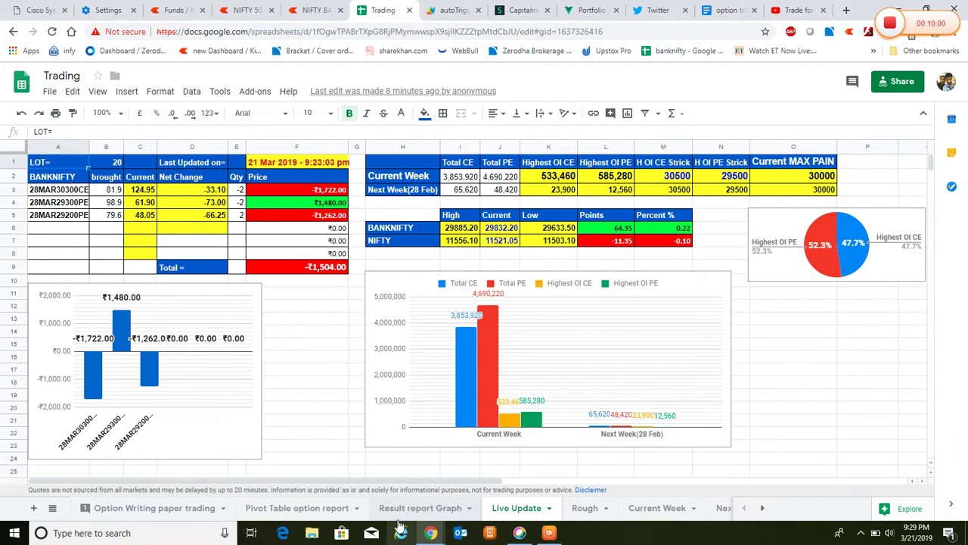
{"action": "left_click", "coordinate": [403, 515]}
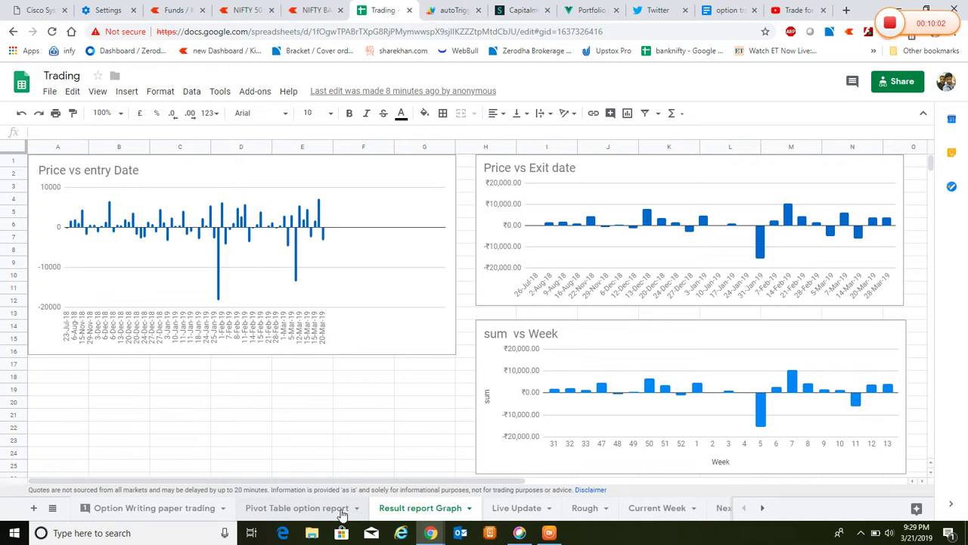
{"action": "key", "text": "ctrl+shift+Page_Up"}
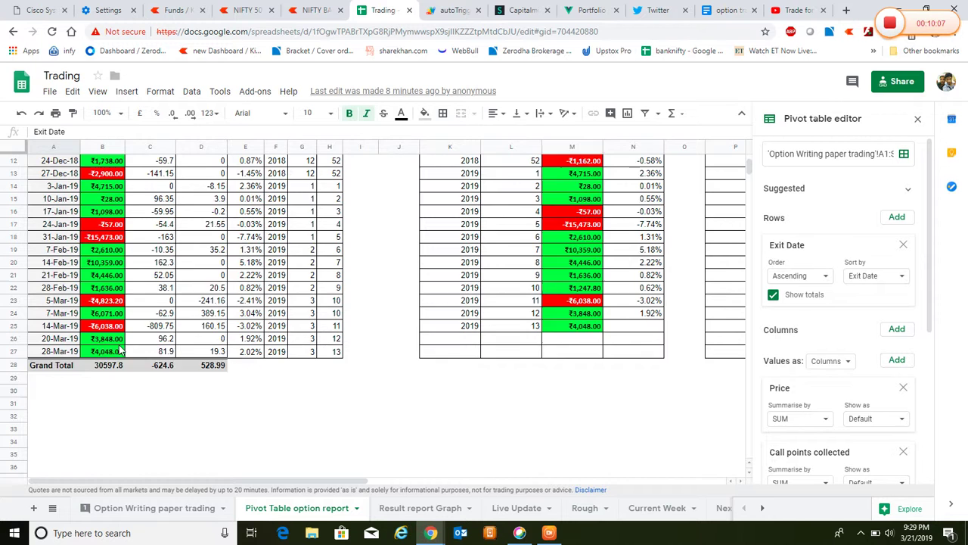
{"action": "scroll", "coordinate": [119, 350], "scroll_direction": "up", "scroll_amount": 5}
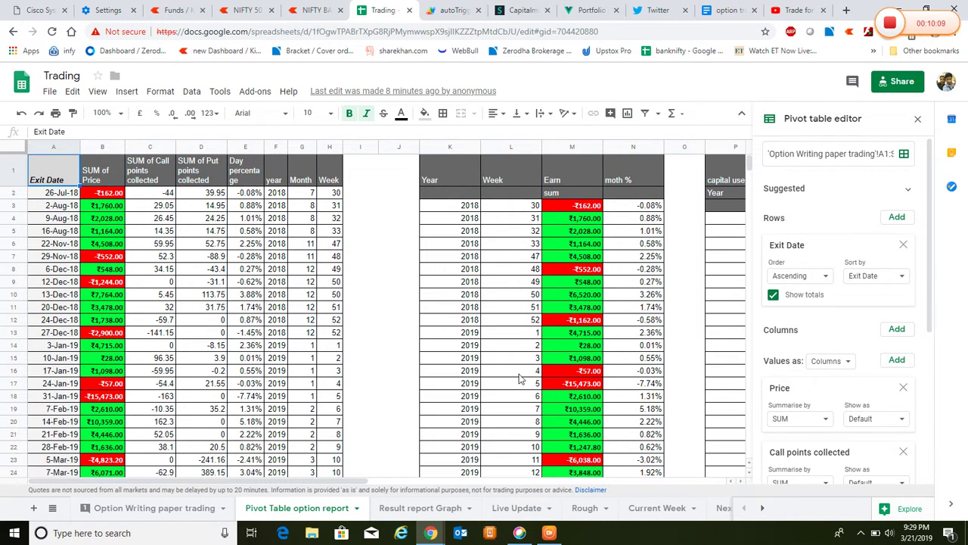
{"action": "scroll", "coordinate": [528, 395], "scroll_direction": "down", "scroll_amount": 2}
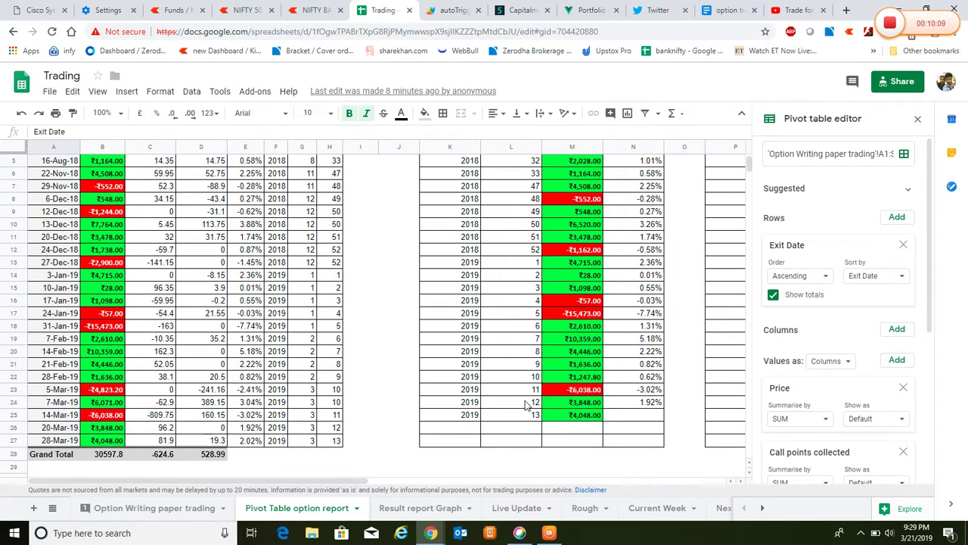
{"action": "left_click", "coordinate": [917, 122]}
{"action": "scroll", "coordinate": [715, 249], "scroll_direction": "up", "scroll_amount": 2}
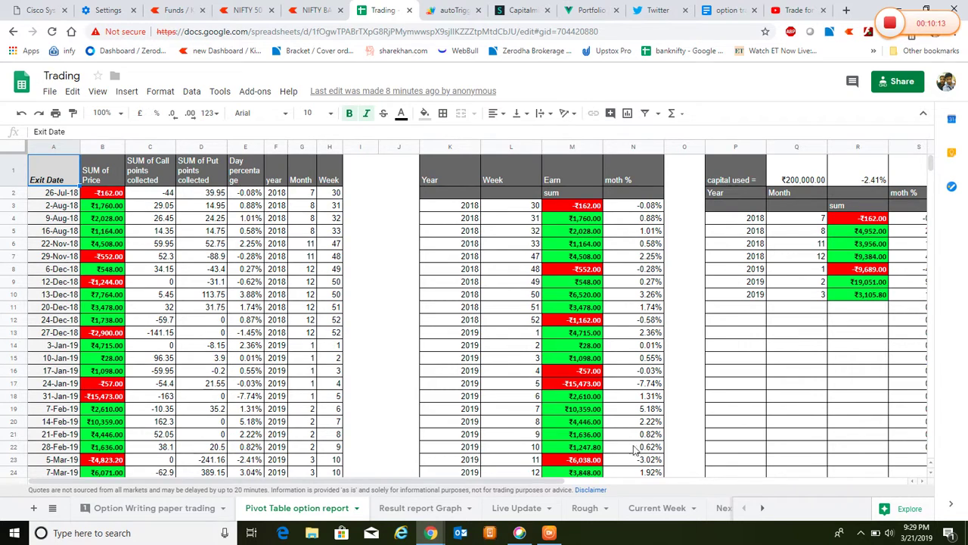
{"action": "left_click", "coordinate": [425, 513]}
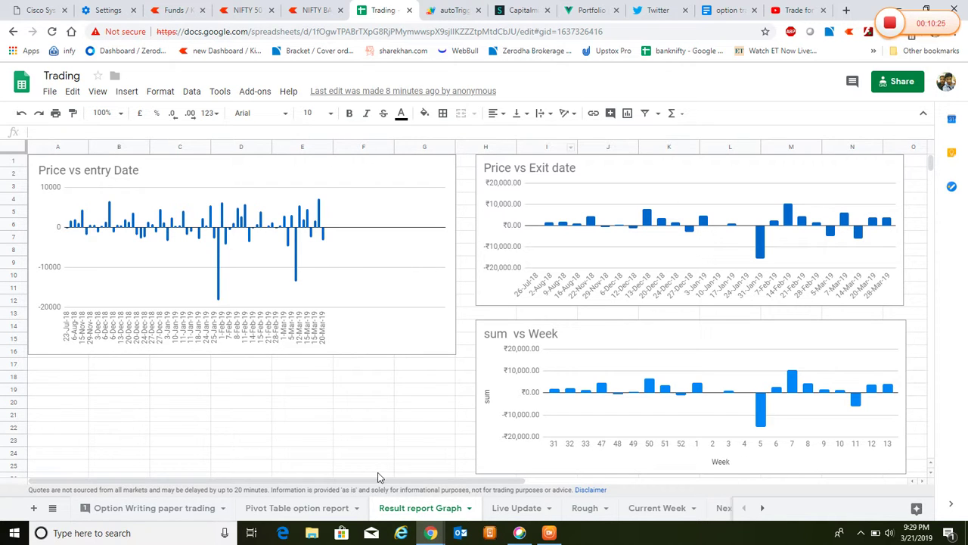
Return to the option trading report and skim from the 20-Mar-2019 payoff chart and results table to the last page.
{"action": "key", "text": "ctrl+Tab"}
{"action": "key", "text": "ctrl+Tab"}
{"action": "key", "text": "ctrl+Tab"}
{"action": "key", "text": "ctrl+Tab"}
{"action": "key", "text": "ctrl+Tab"}
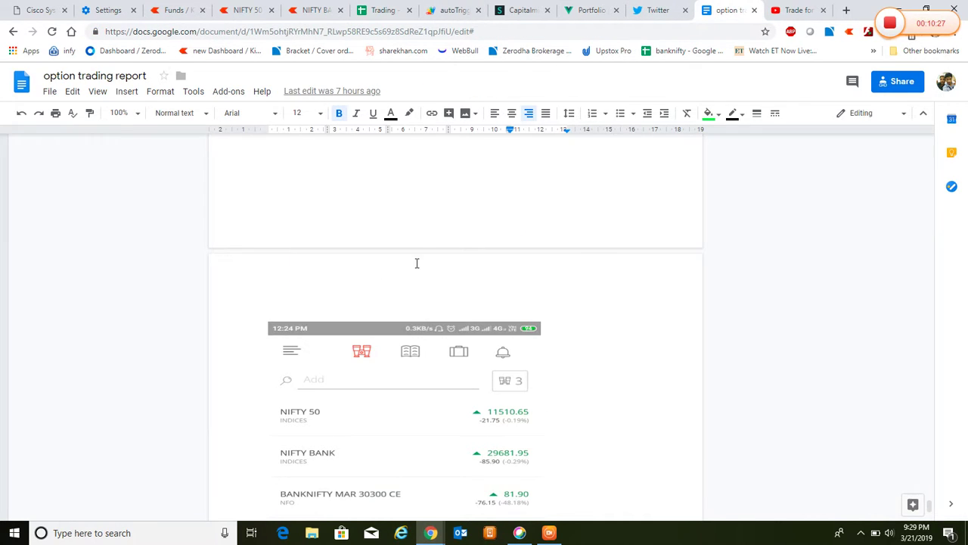
{"action": "scroll", "coordinate": [416, 263], "scroll_direction": "up", "scroll_amount": 15}
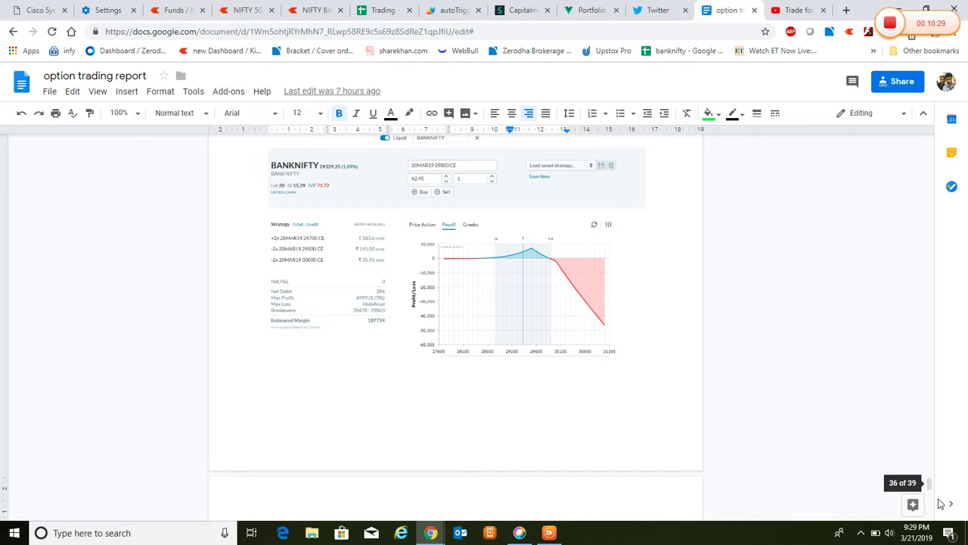
{"action": "mouse_move", "coordinate": [932, 492]}
{"action": "left_mouse_down"}
{"action": "mouse_move", "coordinate": [923, 363]}
{"action": "mouse_move", "coordinate": [936, 149]}
{"action": "mouse_move", "coordinate": [930, 489]}
{"action": "left_mouse_up"}
{"action": "scroll", "coordinate": [446, 299], "scroll_direction": "down", "scroll_amount": 5}
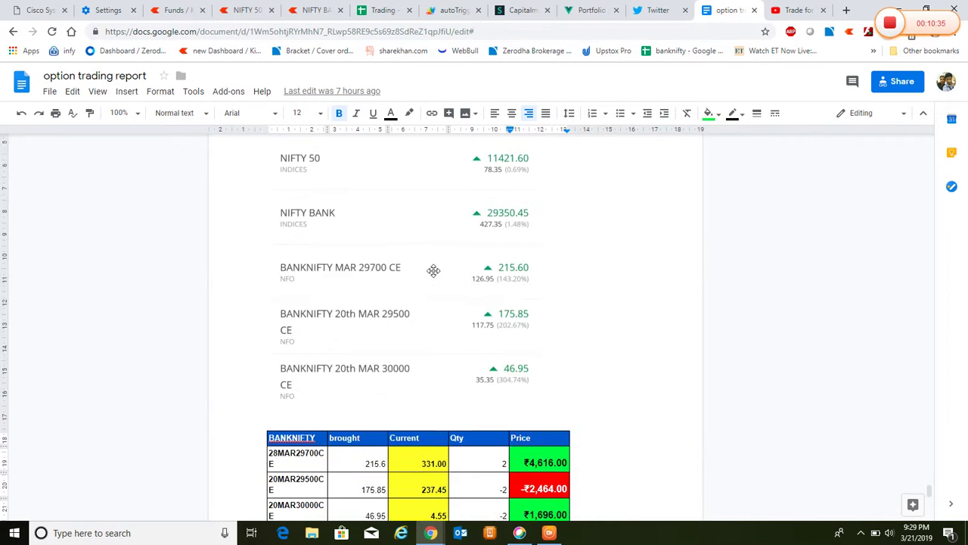
{"action": "scroll", "coordinate": [433, 270], "scroll_direction": "down", "scroll_amount": 20}
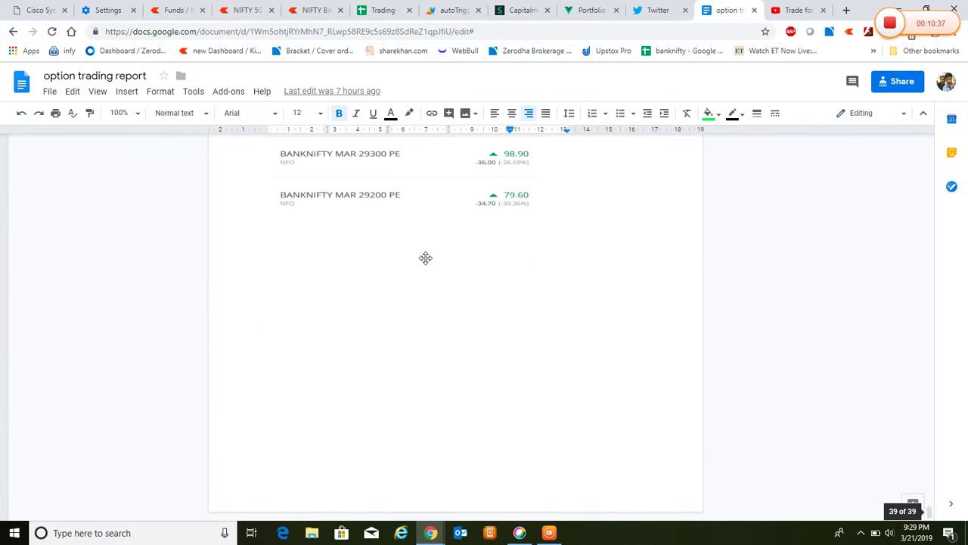
{"action": "scroll", "coordinate": [425, 258], "scroll_direction": "up", "scroll_amount": 3}
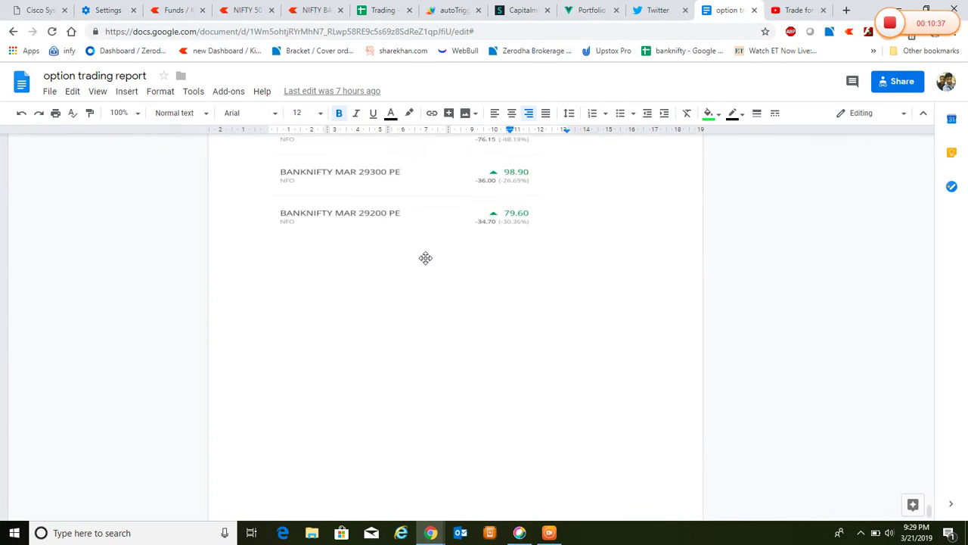
Review the 28-Mar-19 trades in rows 67 and 68 of the Option Writing paper trading sheet and sum their profit % cells.
{"action": "left_click", "coordinate": [386, 9]}
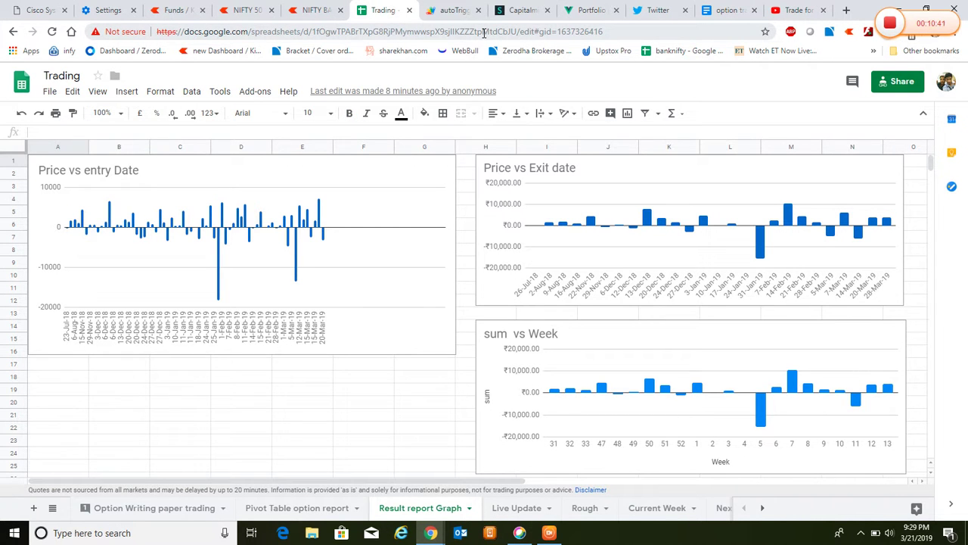
{"action": "left_click", "coordinate": [517, 507]}
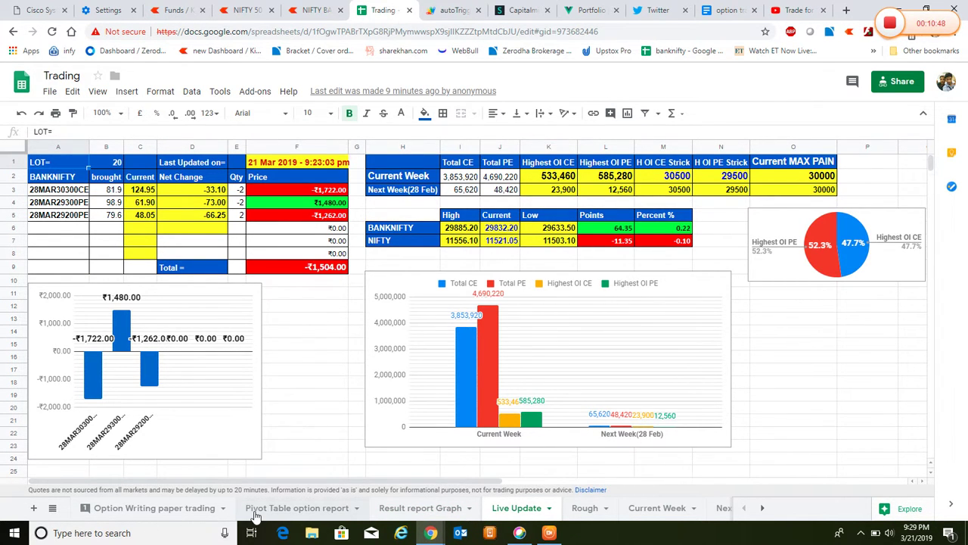
{"action": "left_click", "coordinate": [154, 507]}
{"action": "left_click", "coordinate": [43, 329]}
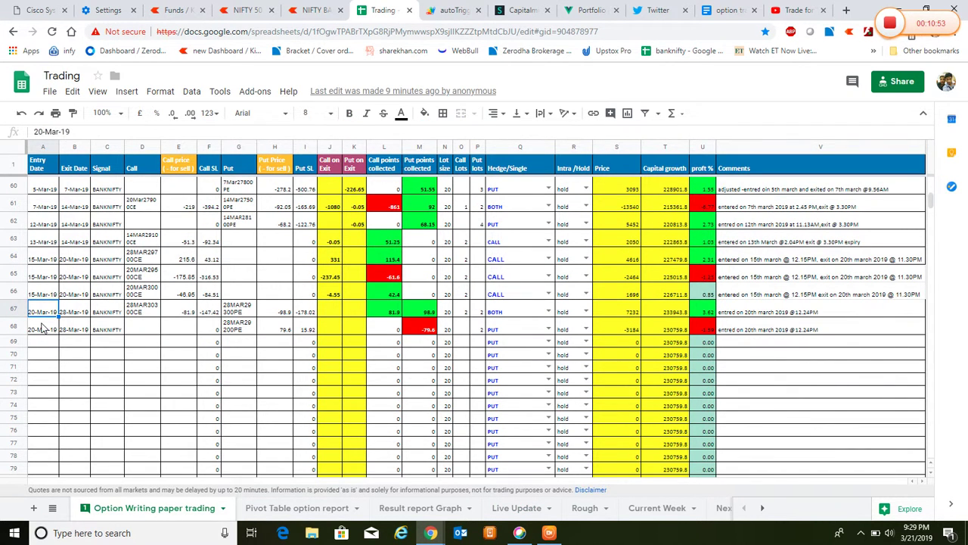
{"action": "left_click", "coordinate": [72, 329]}
{"action": "left_click", "coordinate": [149, 316]}
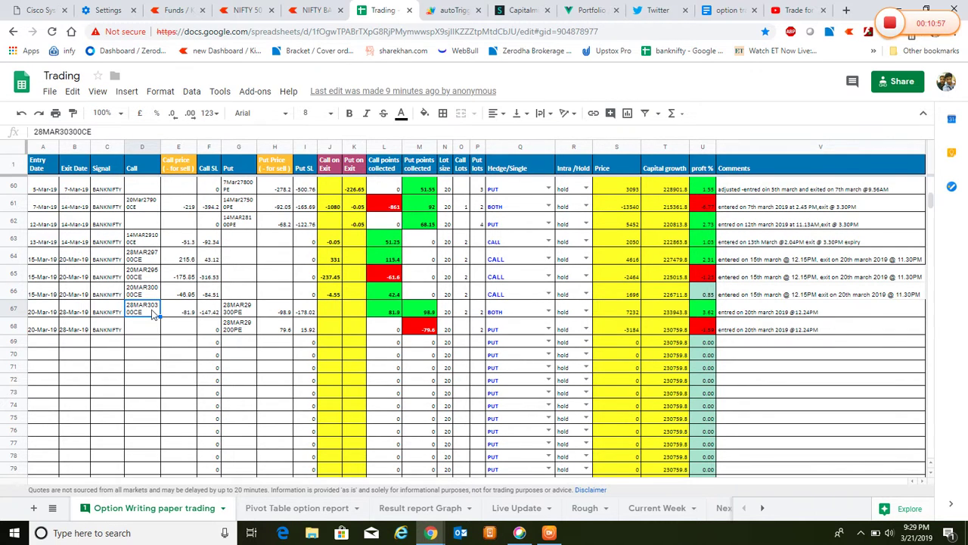
{"action": "left_click", "coordinate": [236, 315]}
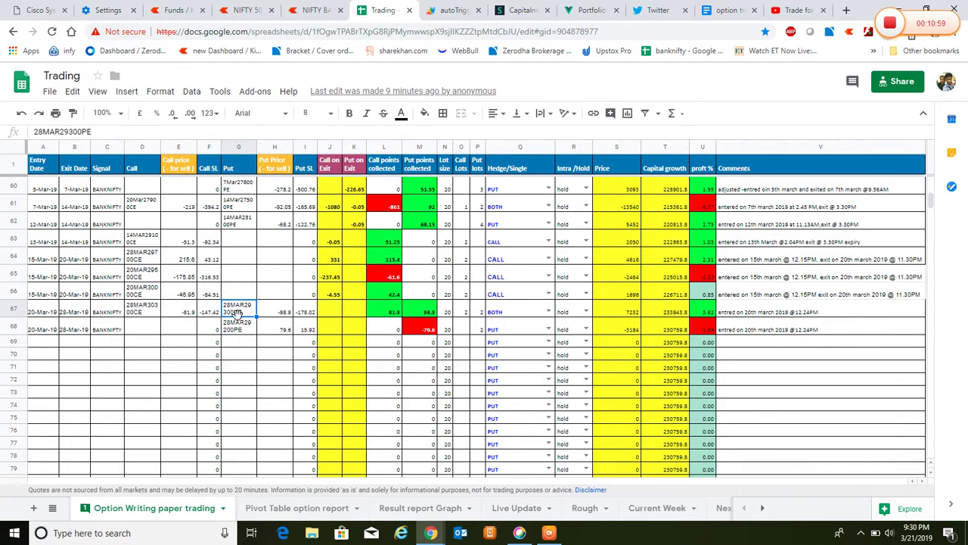
{"action": "left_click", "coordinate": [240, 333]}
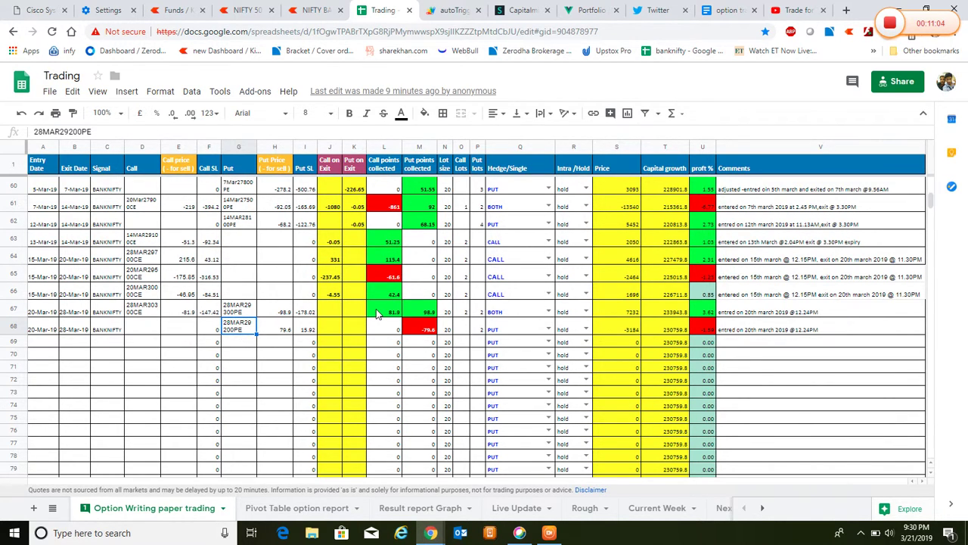
{"action": "left_click", "coordinate": [708, 312]}
{"action": "left_click_drag", "start_coordinate": [709, 310], "coordinate": [708, 330]}
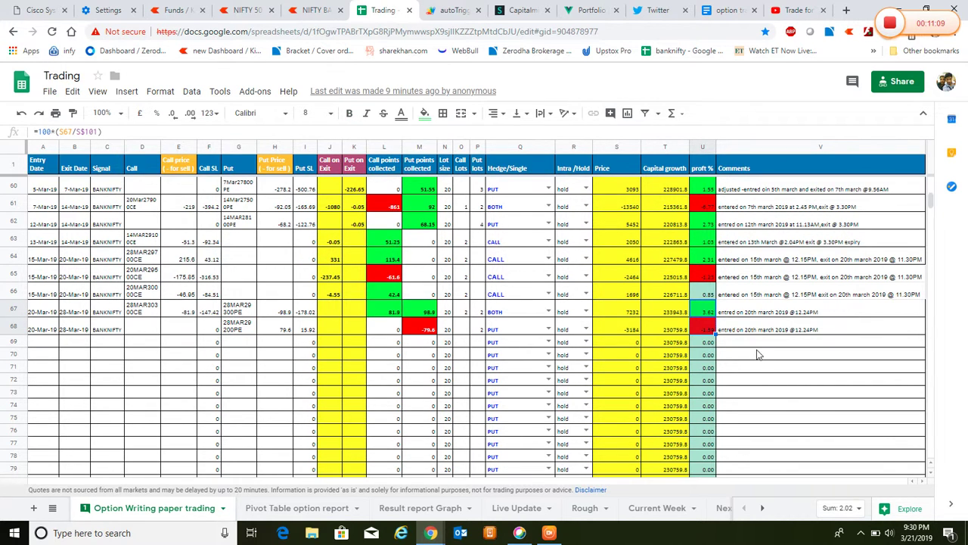